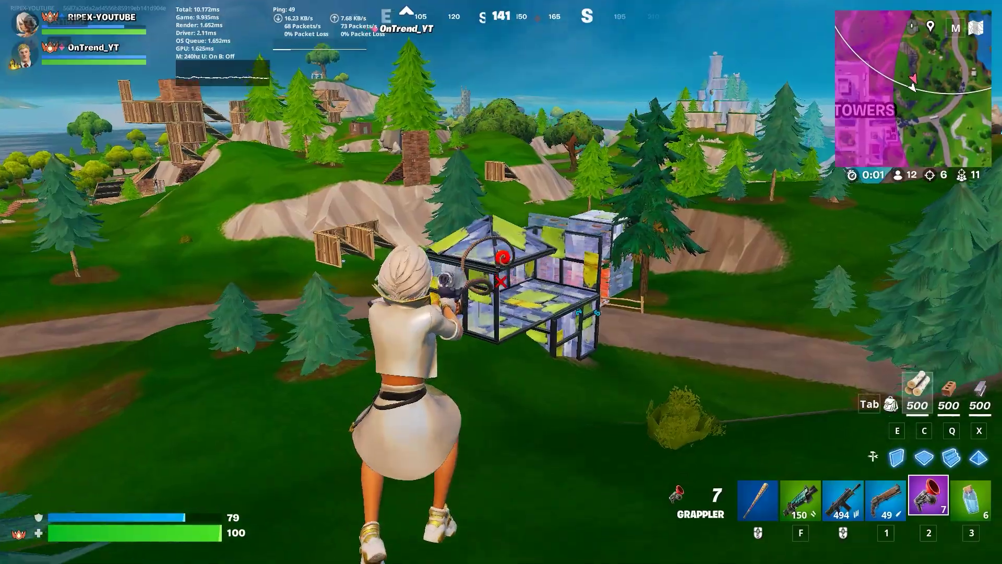
Switch to the assault rifle and knock down the enemy with a headshot
scroll(501, 282, down, 2)
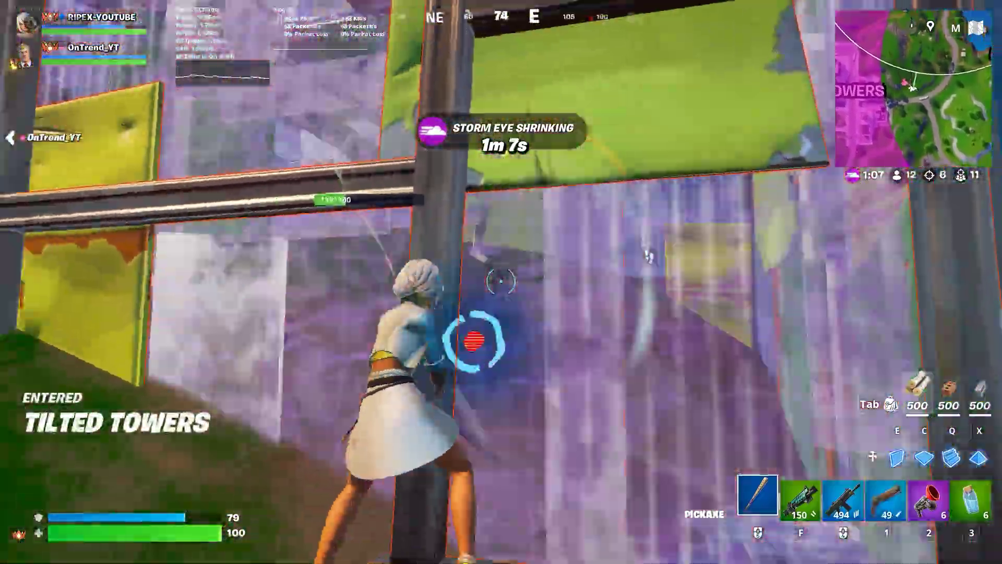
key(1)
click(501, 282)
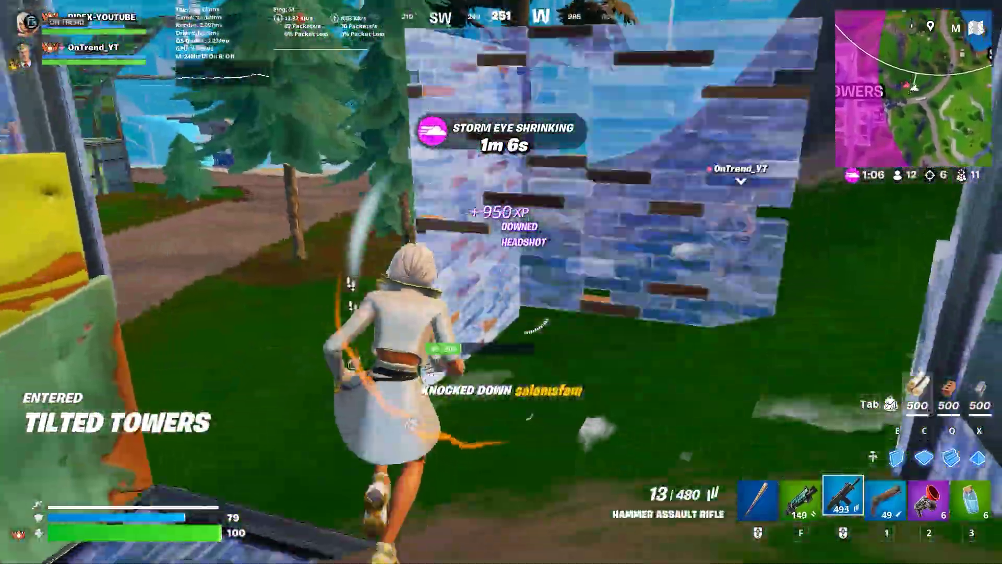
key(e)
click(501, 282)
Place more wood builds and equip the Modular Gatekeeper Shotgun while running forward
click(501, 282)
key(f)
key(w)
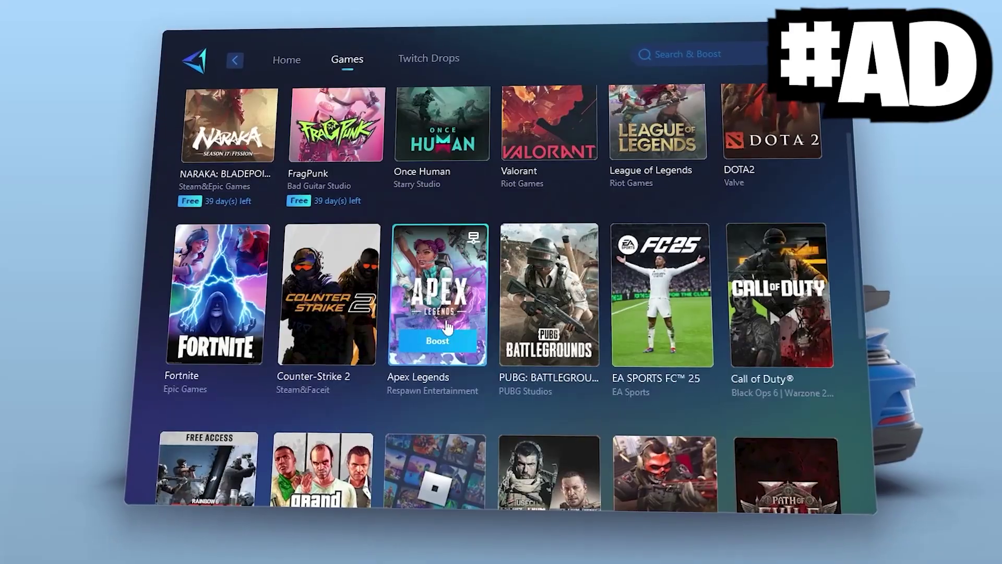
Scroll through GearUP Booster's game grid, including Fortnite, Apex Legends and Valorant
scroll(444, 331, down, 3)
scroll(445, 332, down, 3)
scroll(444, 332, up, 6)
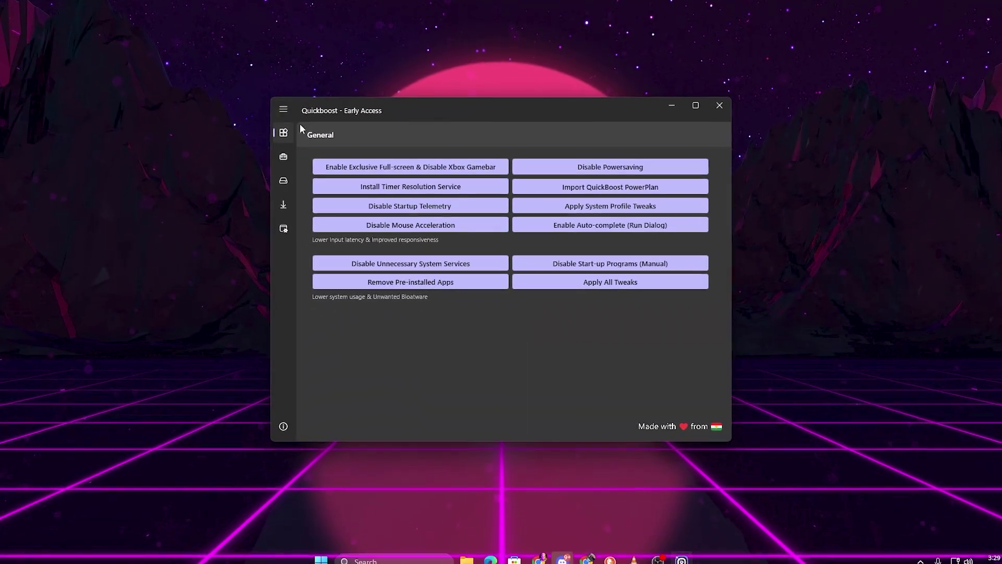
Collapse Quickboost's sidebar and scroll down slapibooster.com's FPS boost guides and recent posts
click(278, 105)
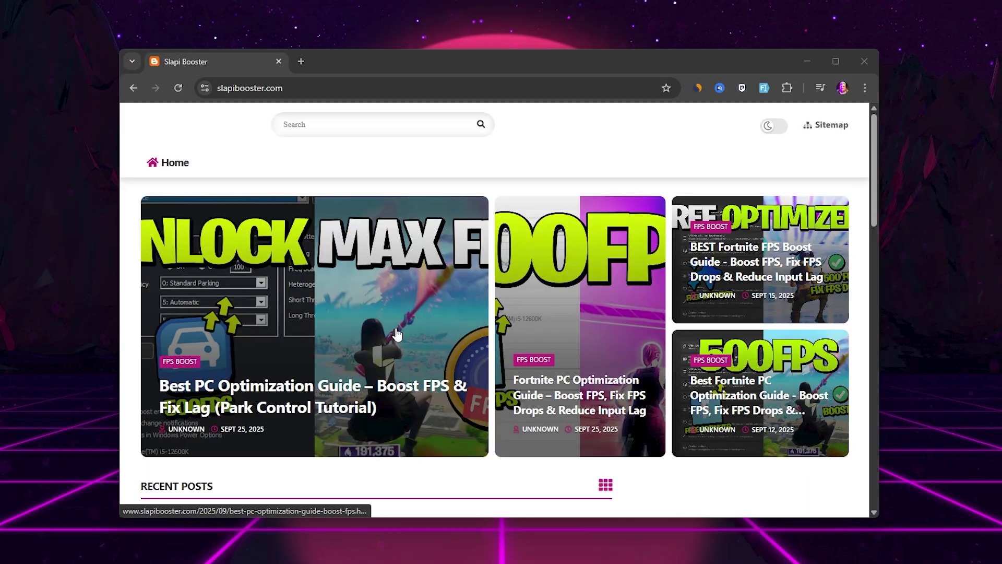
scroll(397, 331, down, 2)
scroll(397, 329, down, 15)
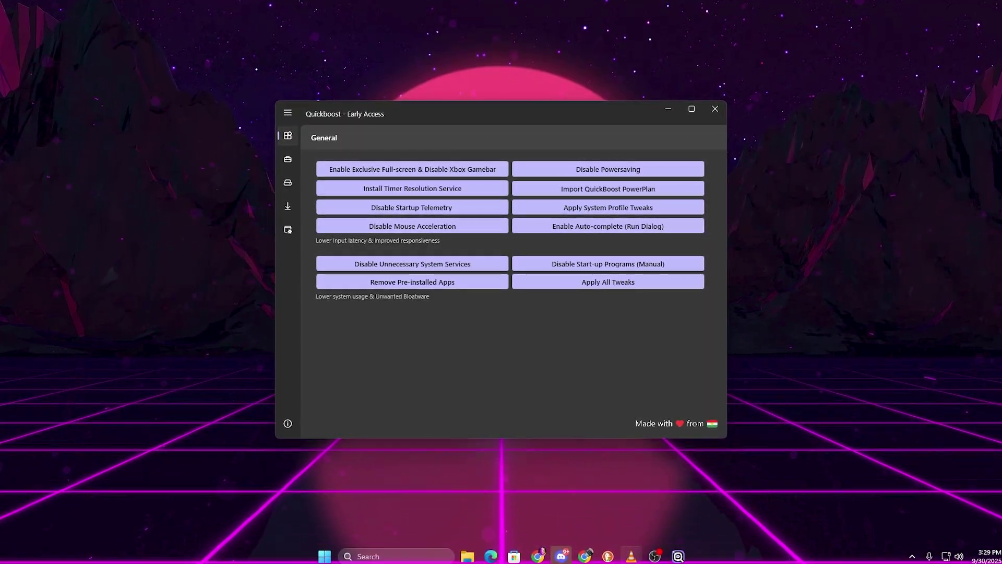
Toggle Quickboost's navigation pane until General, Advanced, Clean-up, Downloads and Windows are labelled
click(286, 111)
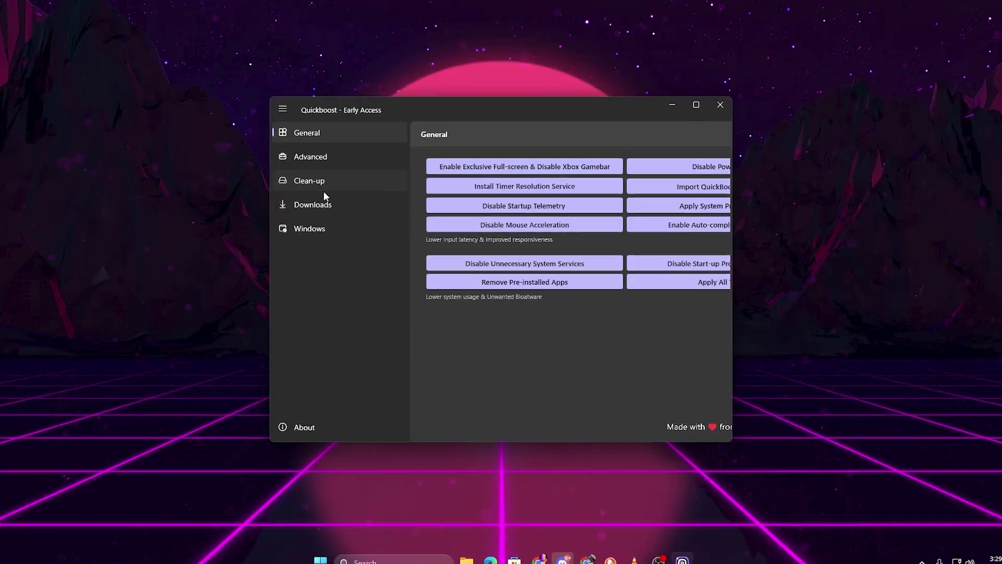
click(281, 108)
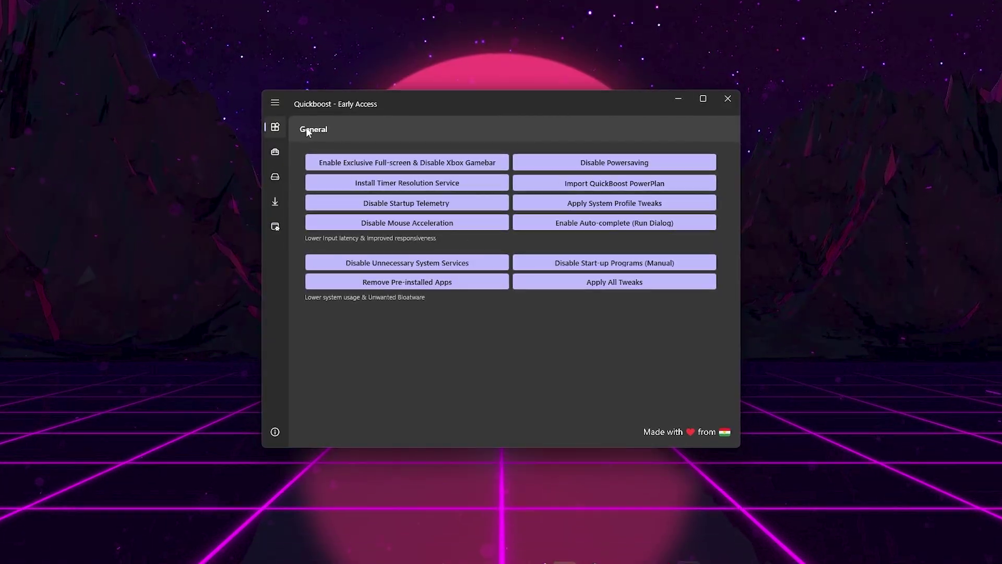
click(274, 101)
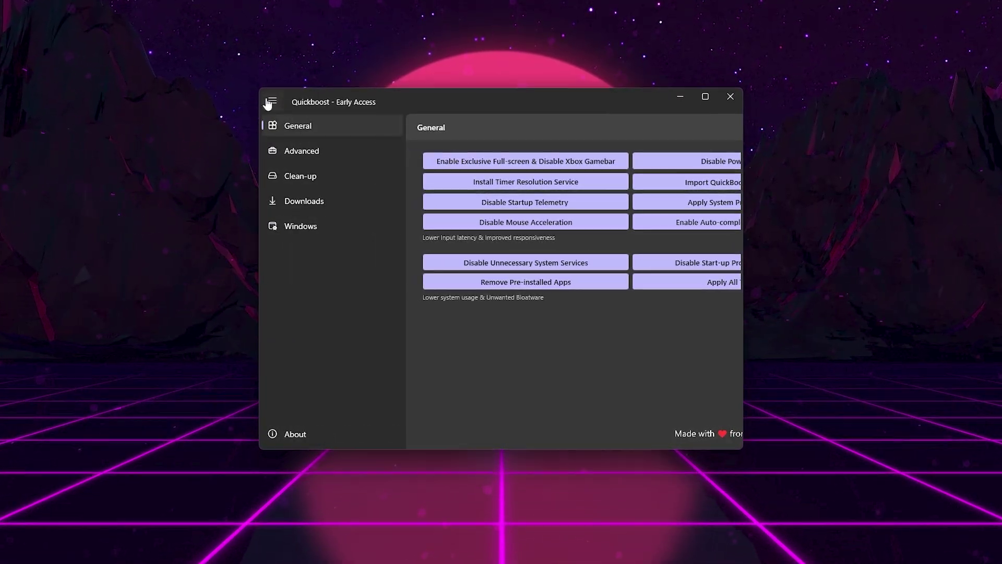
Apply Enable Exclusive Full-screen & Disable Xbox Gamebar, Install Timer Resolution Service and Disable Startup Telemetry
click(274, 101)
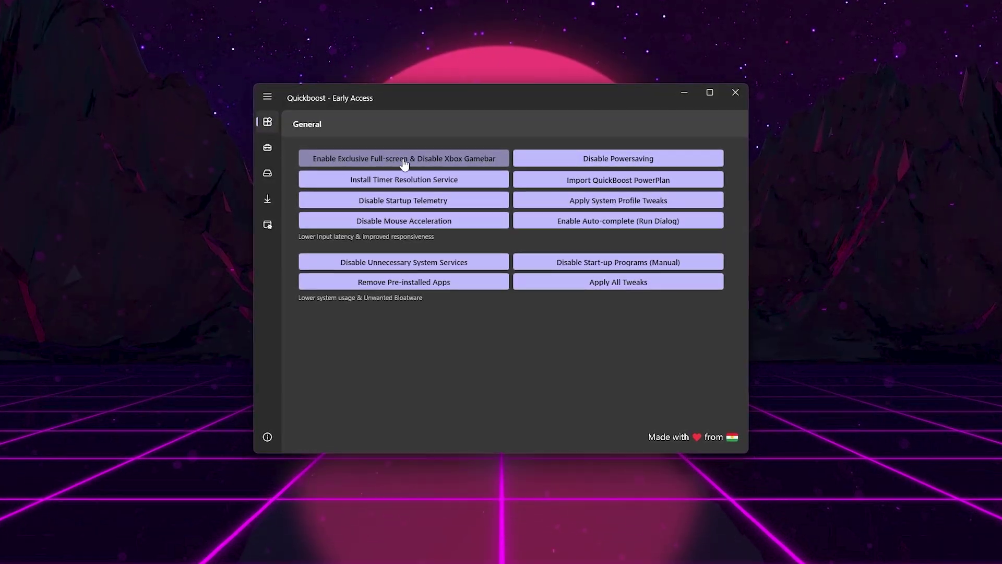
click(423, 164)
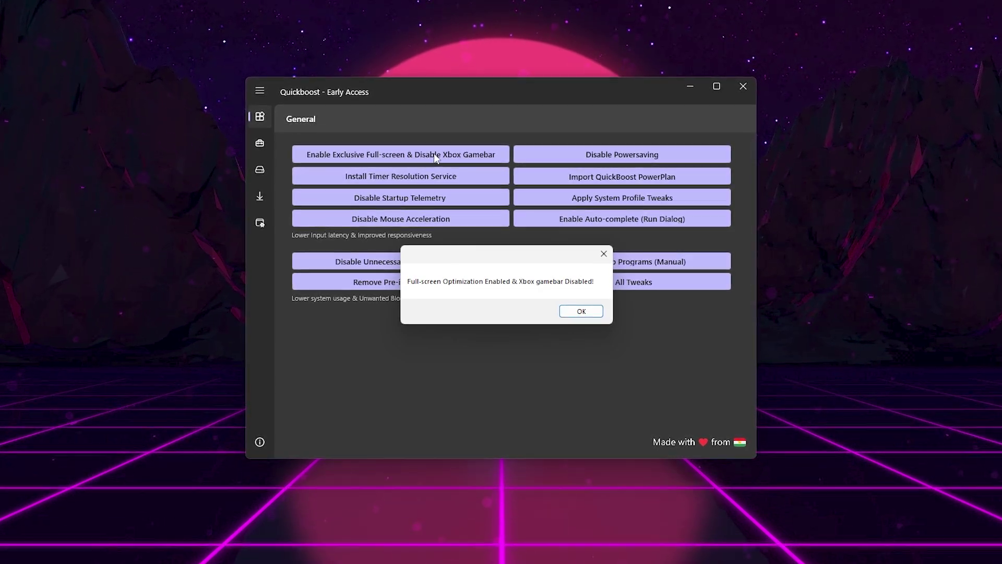
click(583, 312)
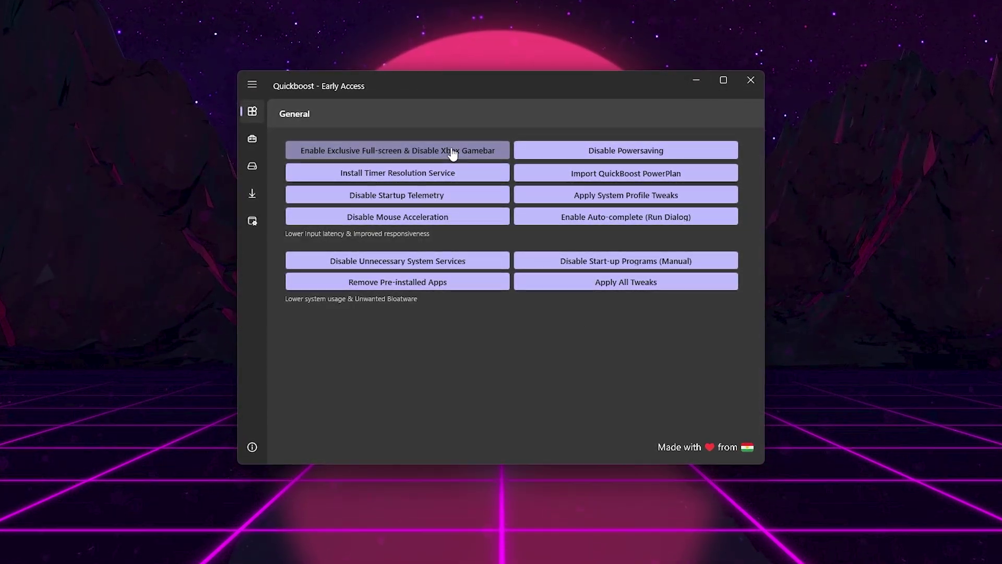
click(467, 175)
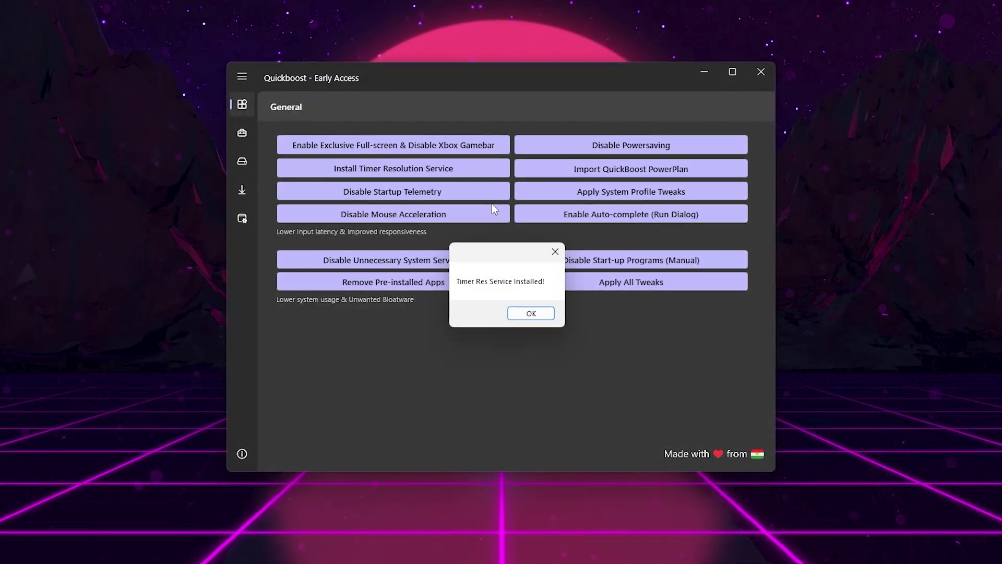
click(521, 313)
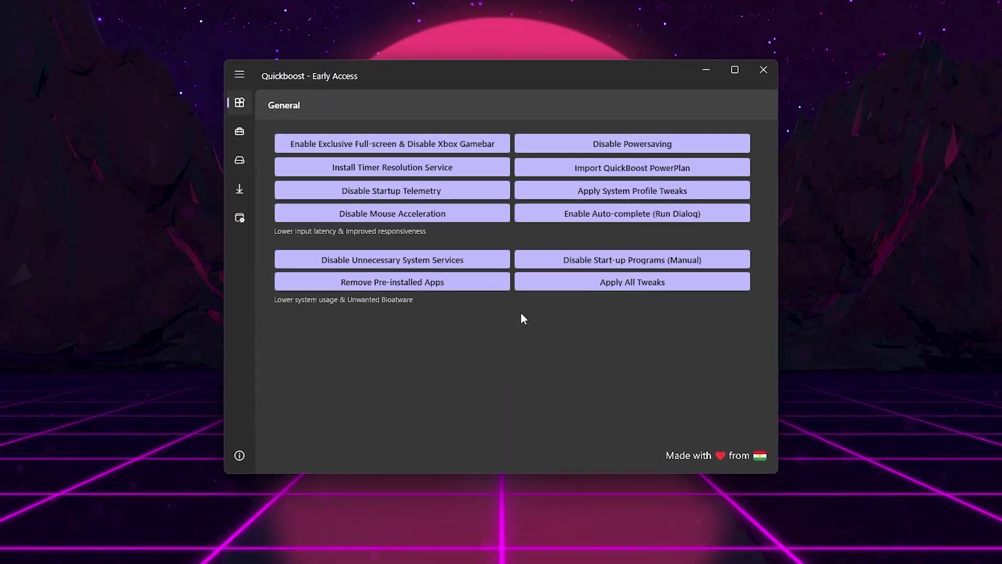
click(393, 188)
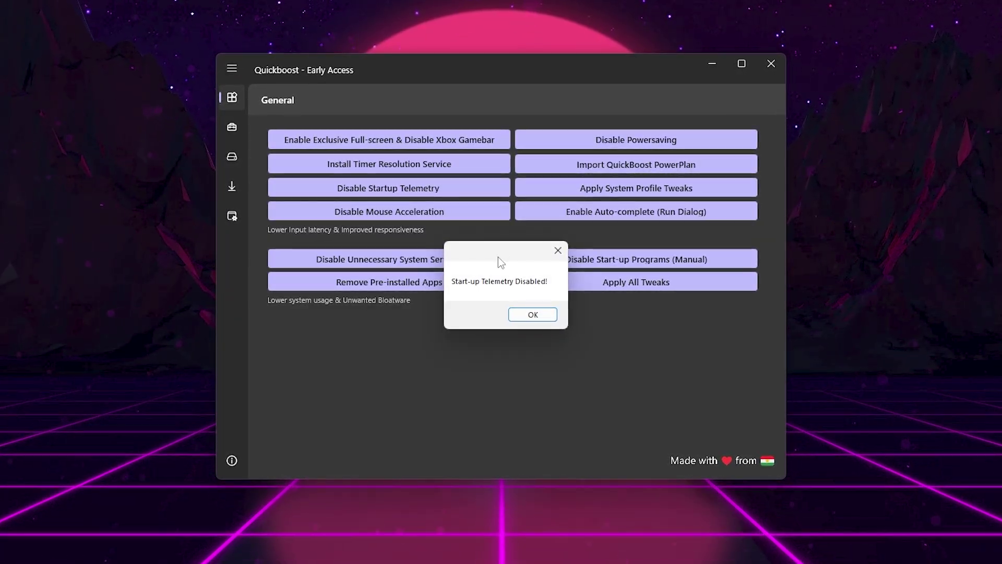
Disable mouse acceleration and unnecessary system services, then bring up the start-up programs list
click(533, 315)
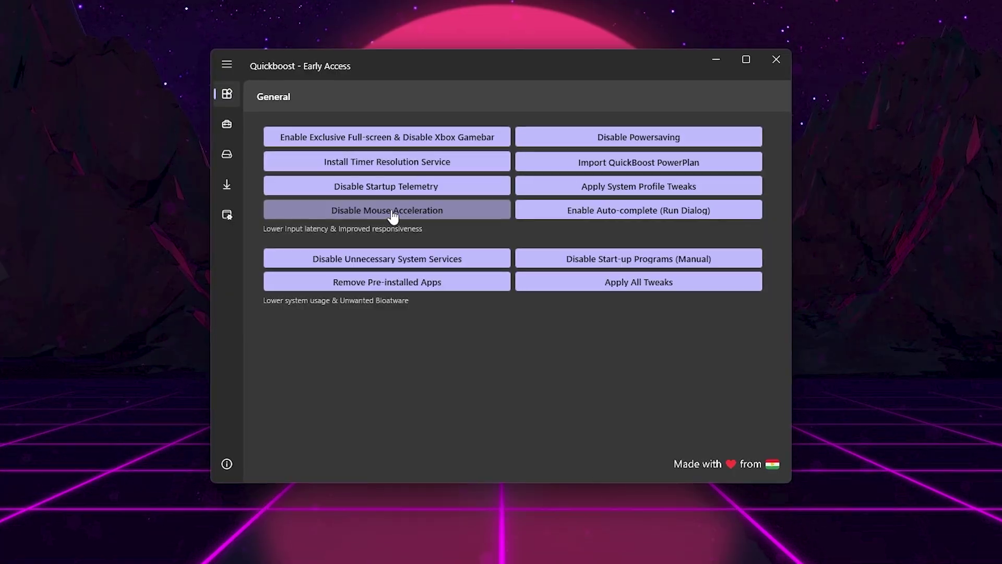
click(466, 216)
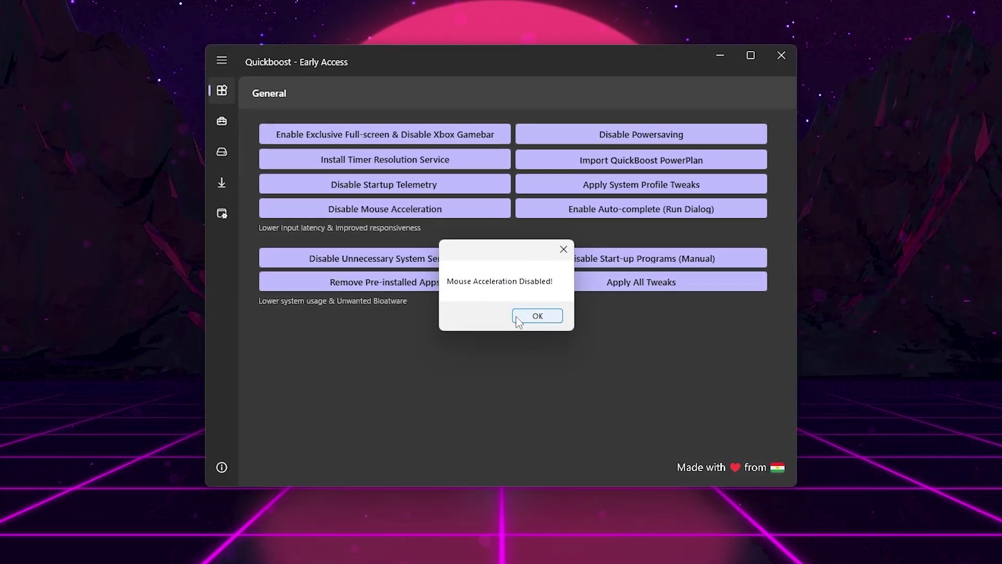
click(544, 317)
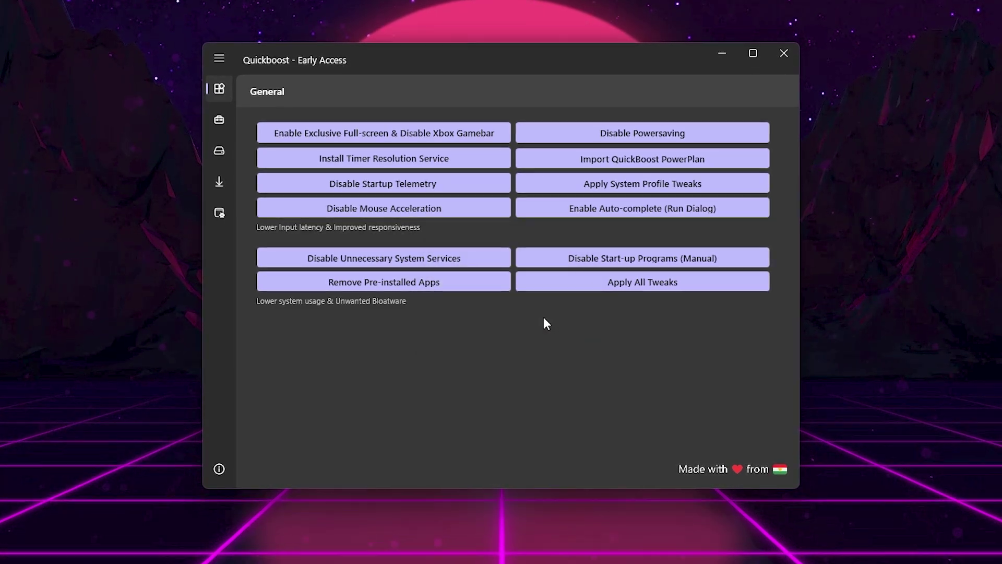
click(457, 261)
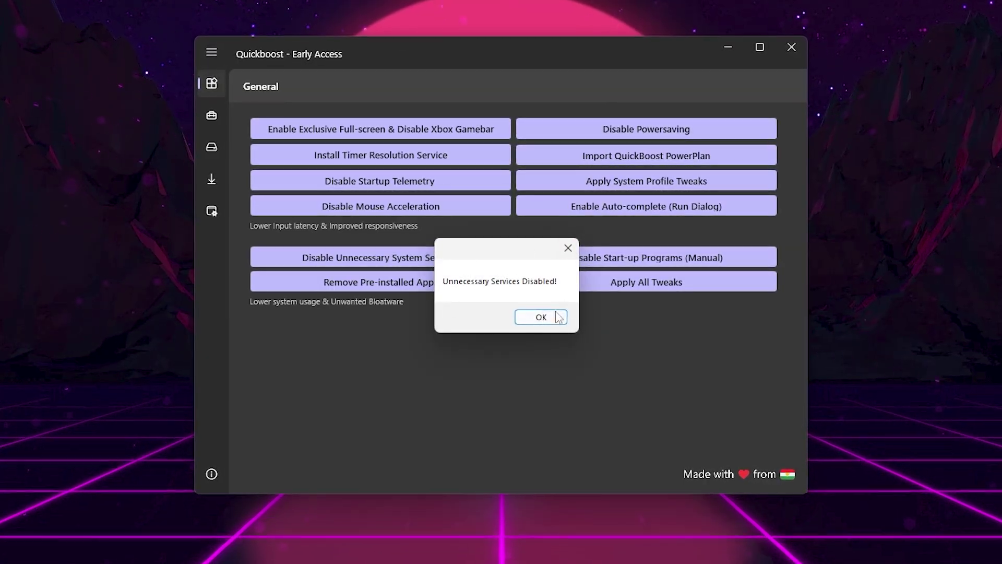
click(540, 318)
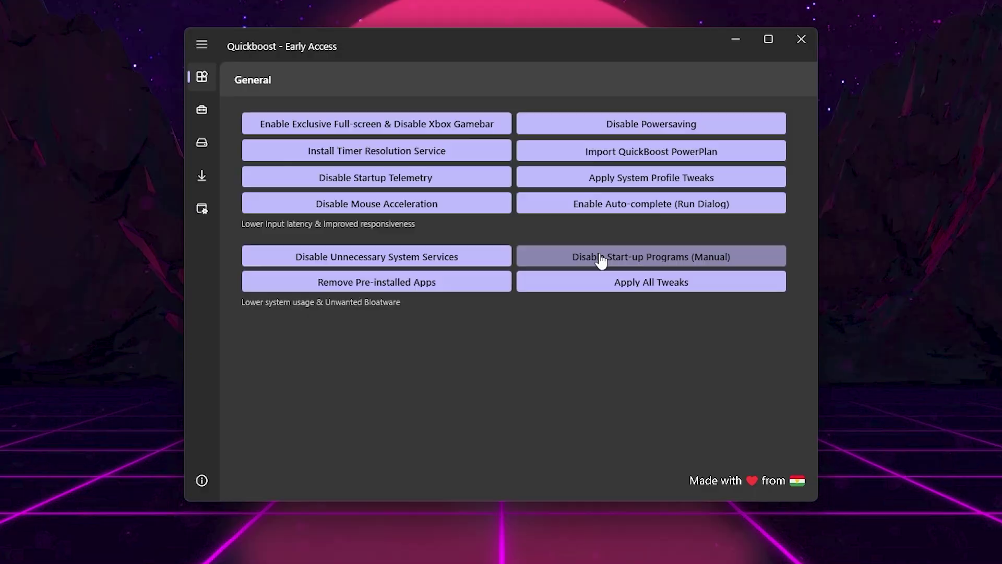
click(599, 261)
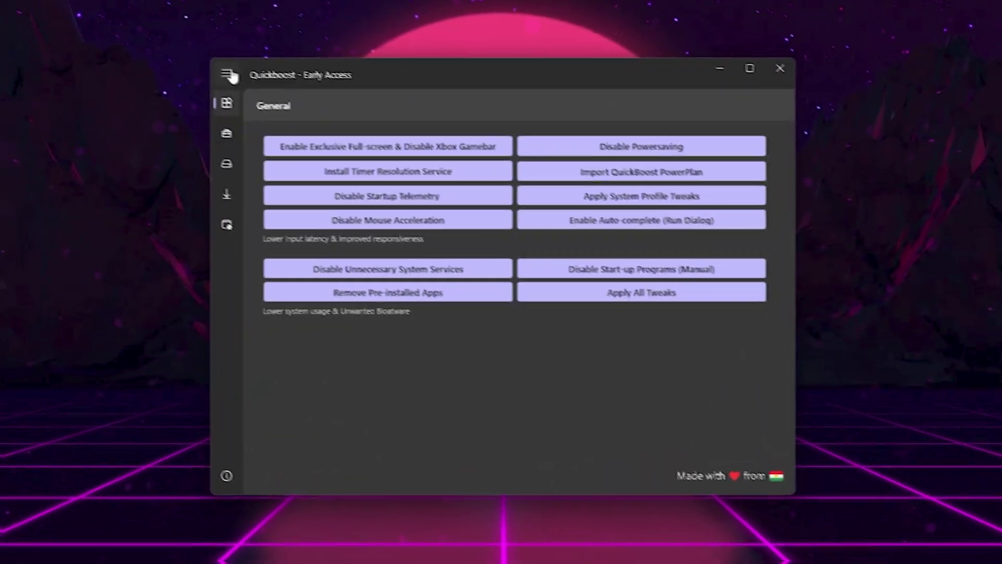
On the Advanced page, disable power throttling
click(228, 76)
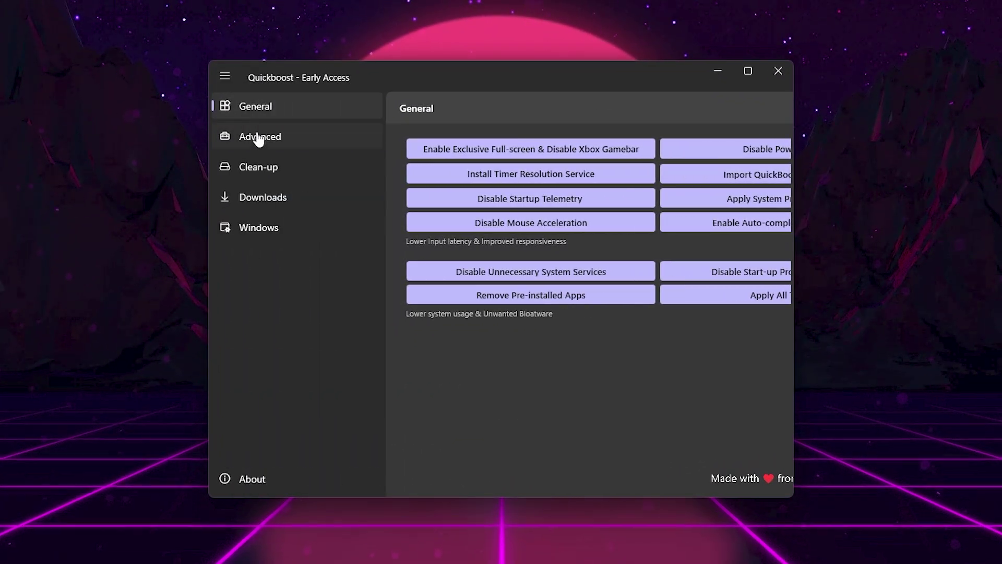
click(261, 141)
click(225, 78)
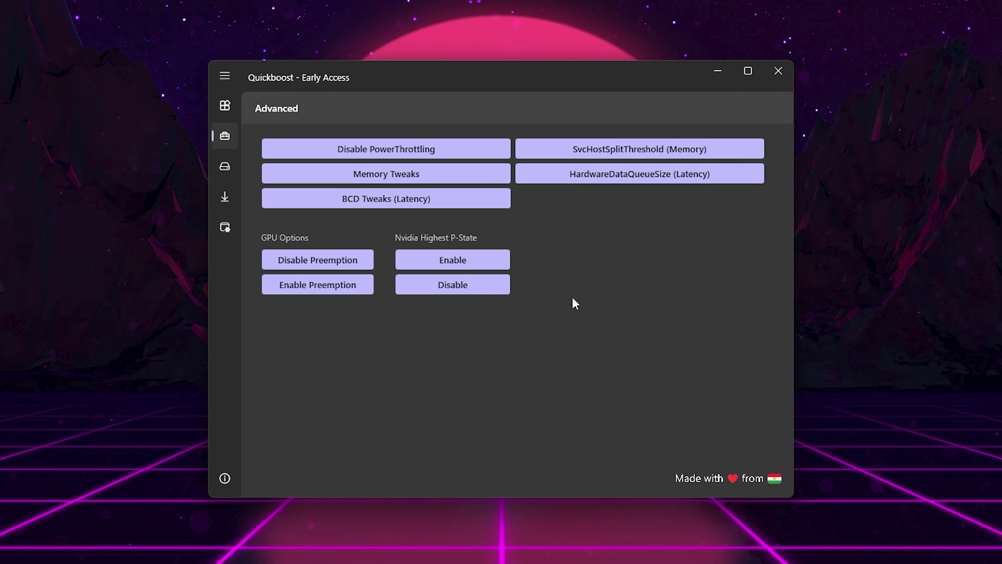
click(457, 156)
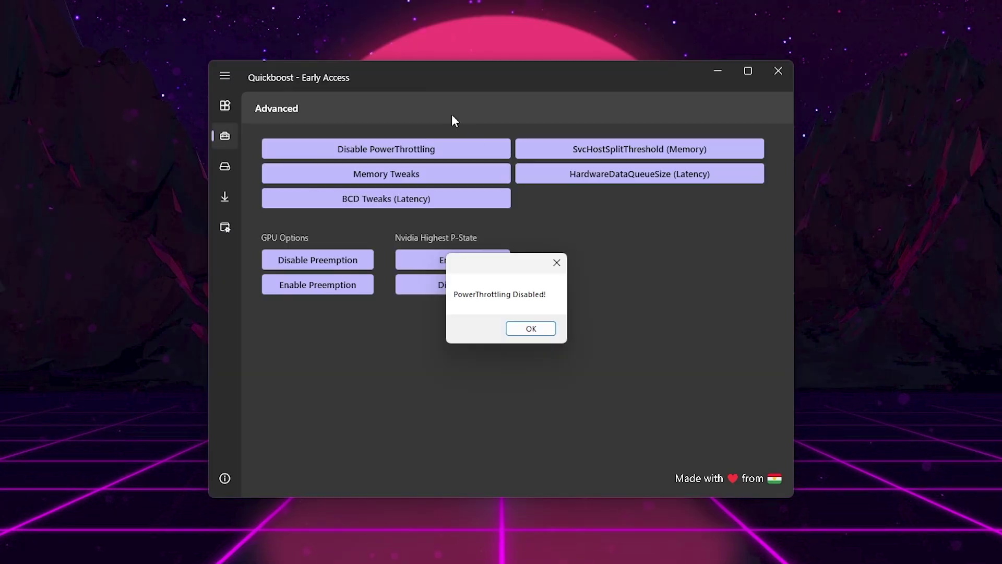
click(531, 328)
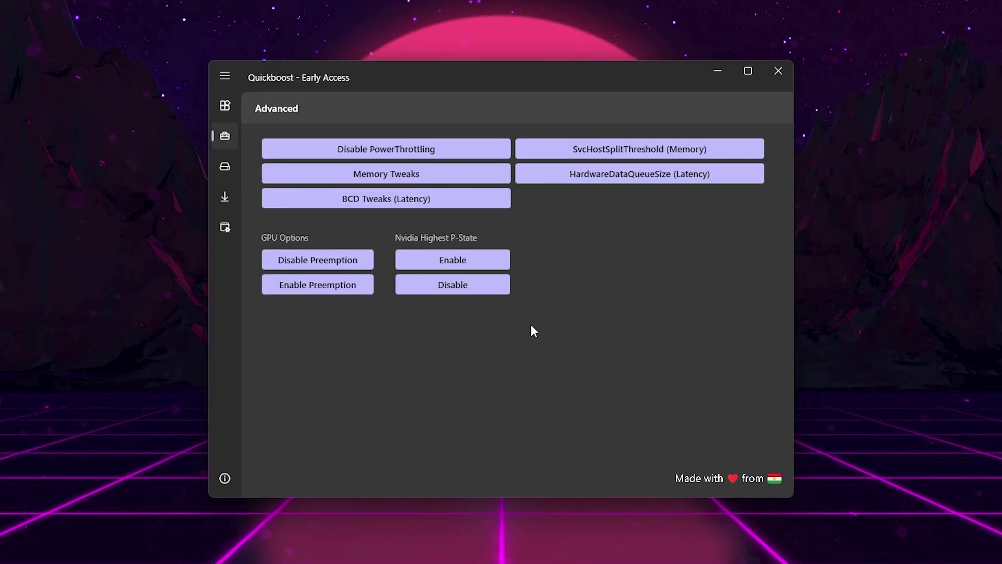
Apply the memory tweaks and the BCD latency tweaks
click(406, 179)
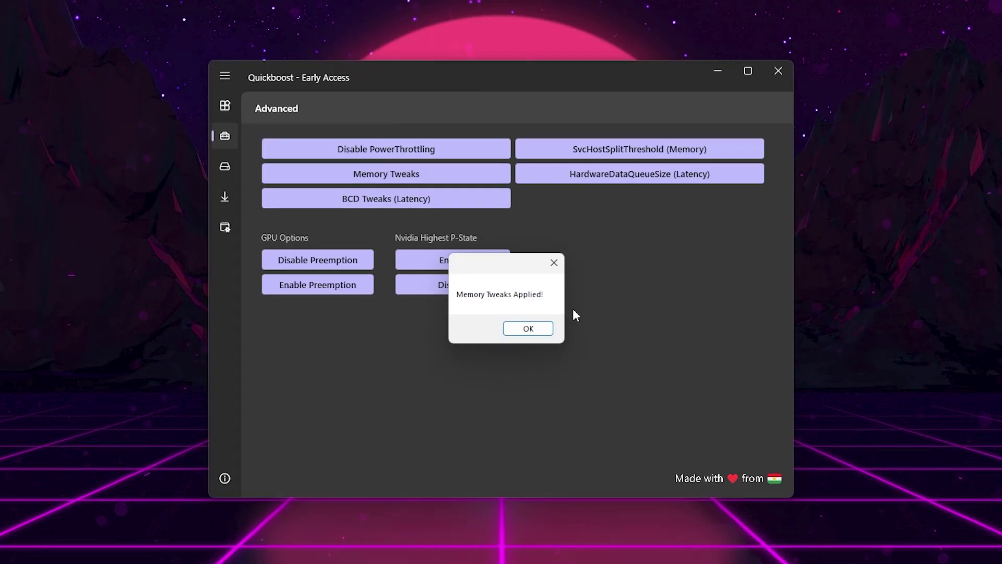
click(528, 328)
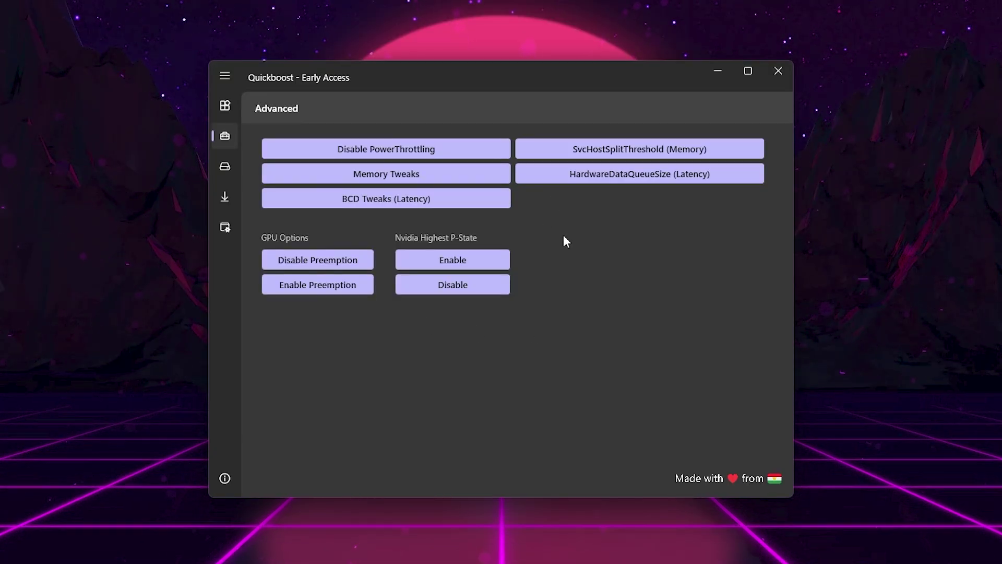
click(418, 205)
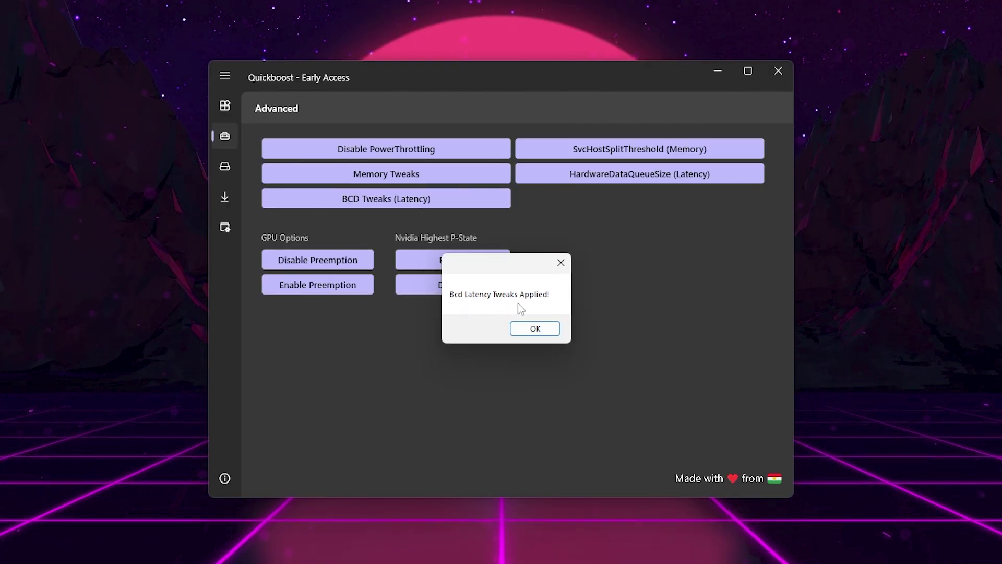
click(534, 328)
Run the SvcHostSplitThreshold memory tweak with 32 GB of RAM entered
click(588, 181)
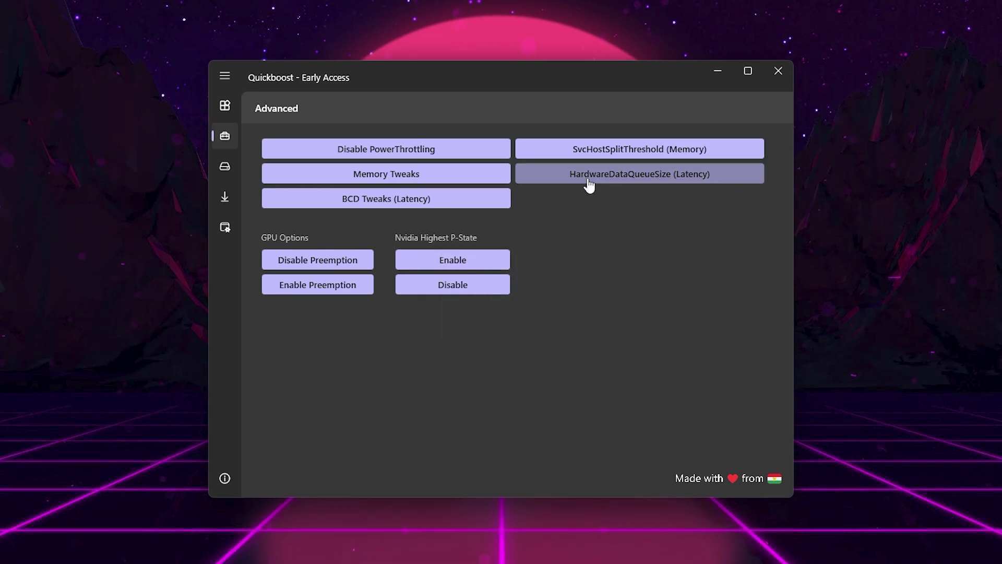
click(630, 155)
drag(323, 54, 586, 178)
text(32)
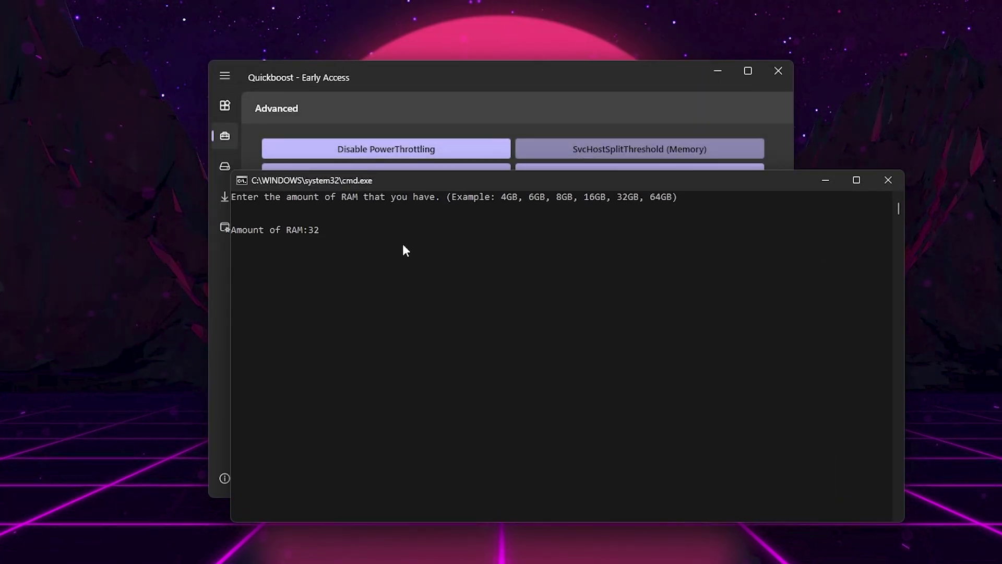
key(Return)
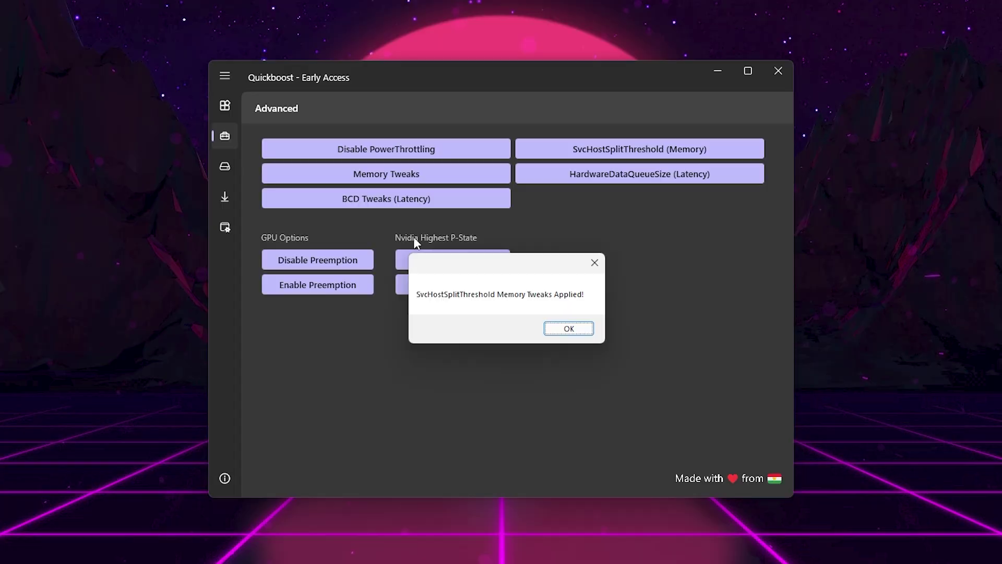
click(562, 329)
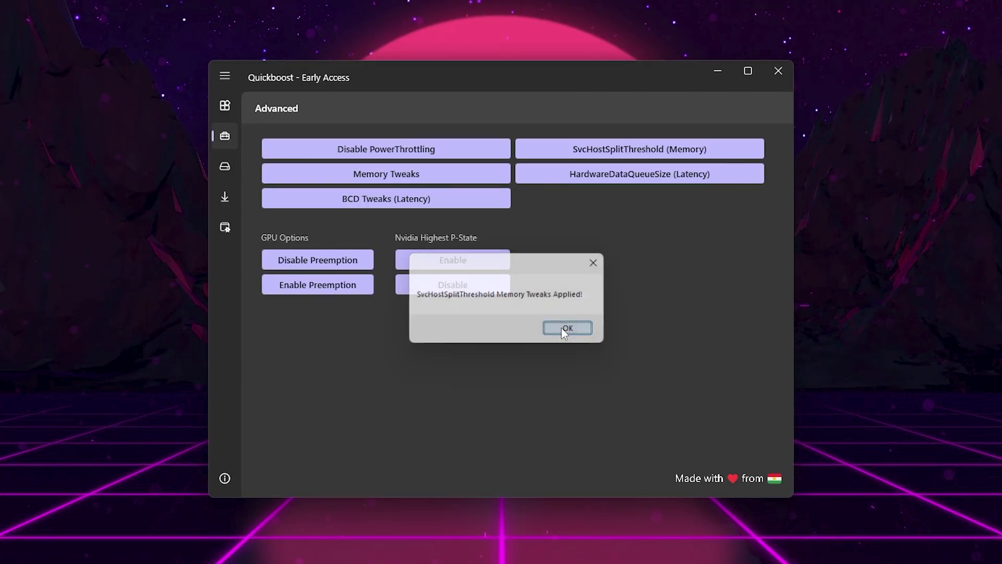
Apply the HardwareDataQueueSize latency tweak and enable GPU preemption
click(658, 178)
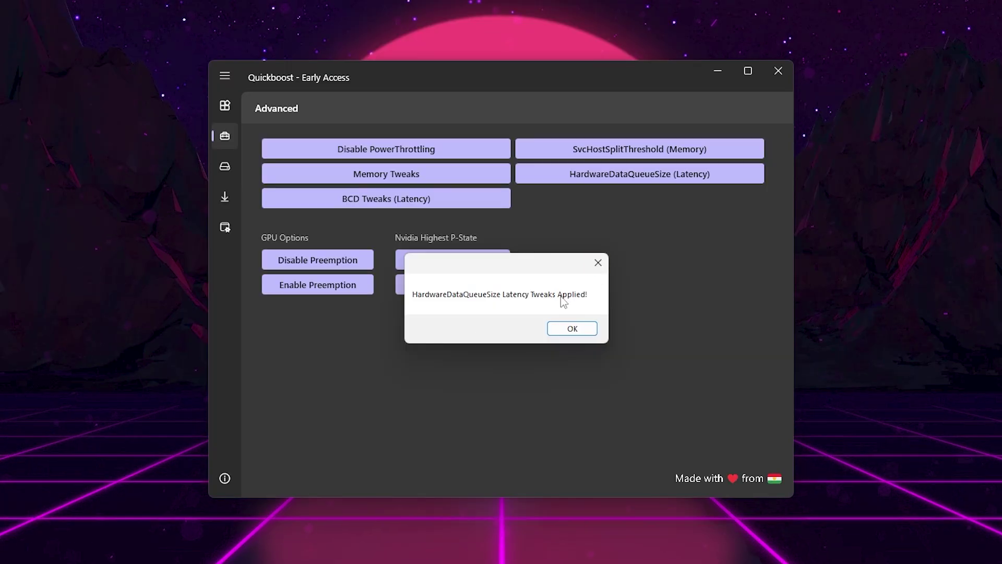
click(561, 333)
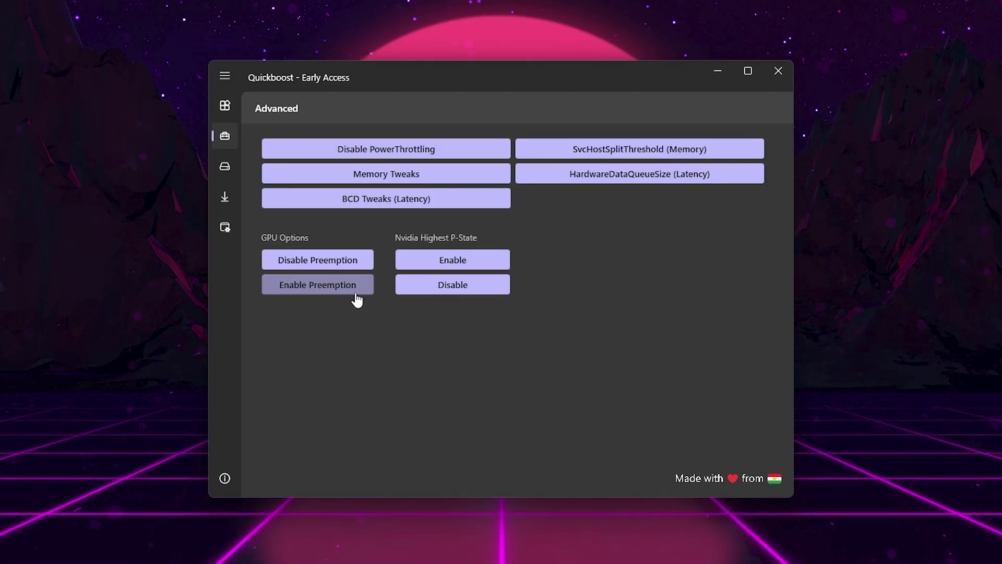
click(330, 291)
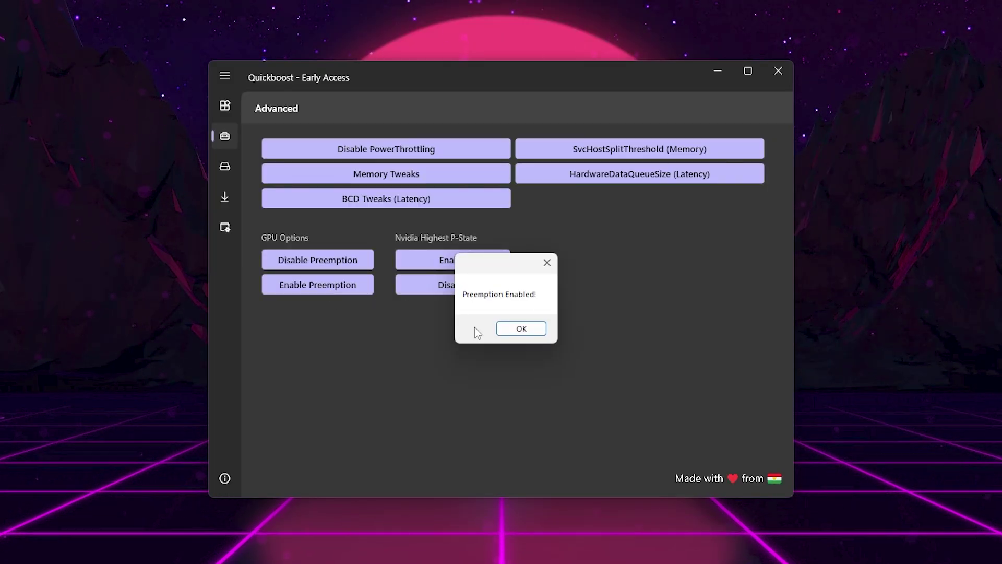
click(518, 329)
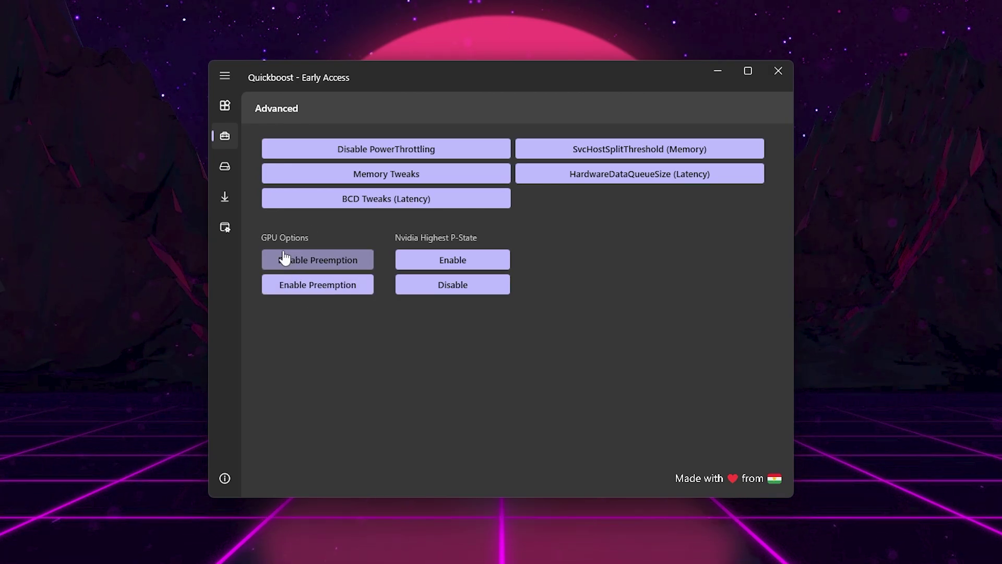
click(292, 261)
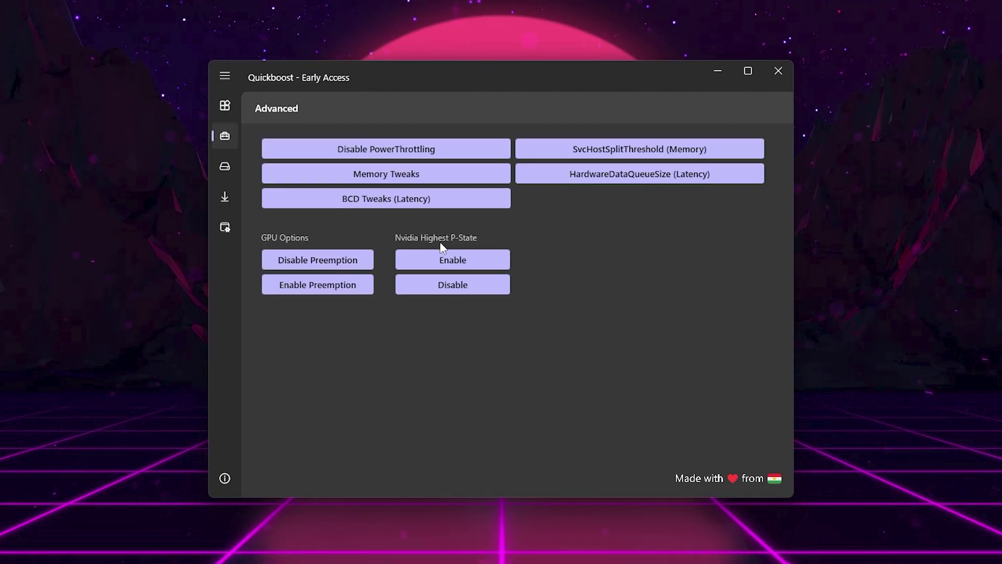
Switch to the Clean-up page with the navigation pane collapsed to icons
click(224, 78)
click(274, 174)
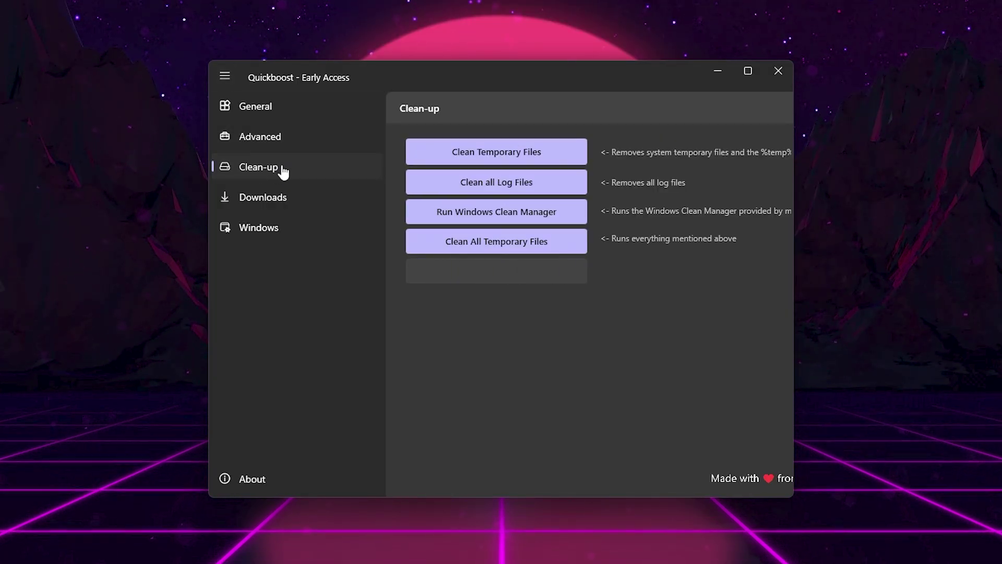
click(224, 76)
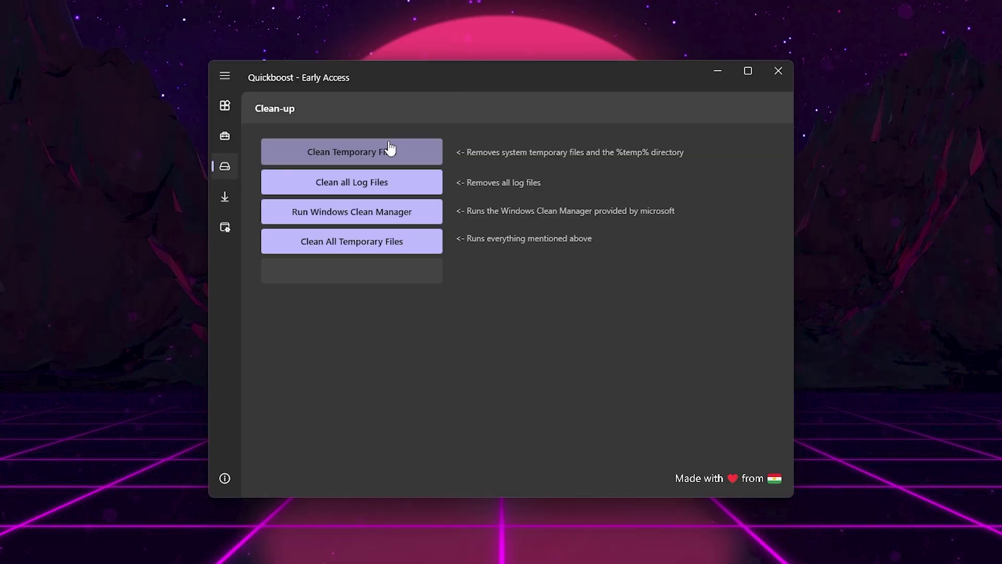
Delete all log files, run Windows Disk Cleanup and clean all temporary files
click(383, 183)
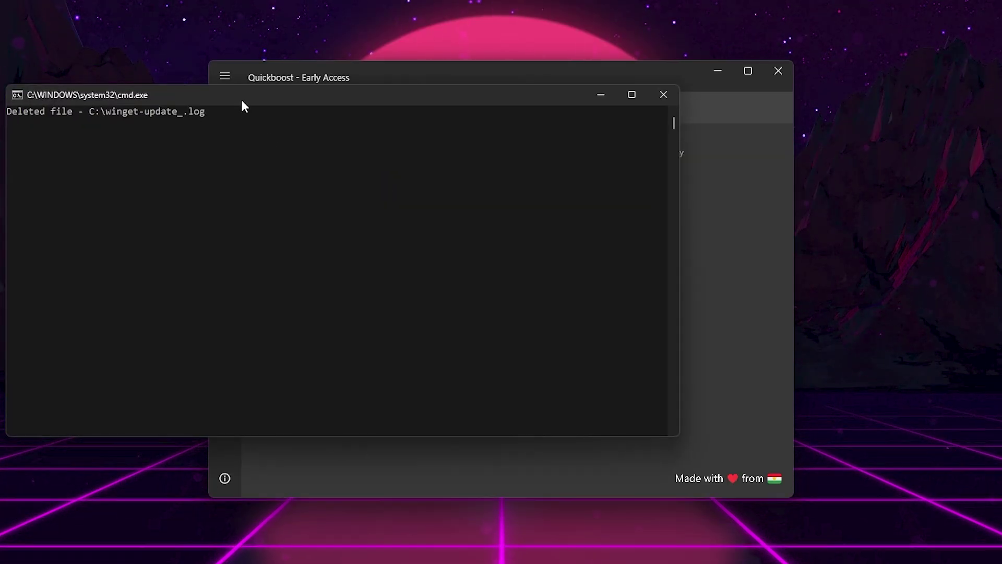
drag(242, 100, 432, 139)
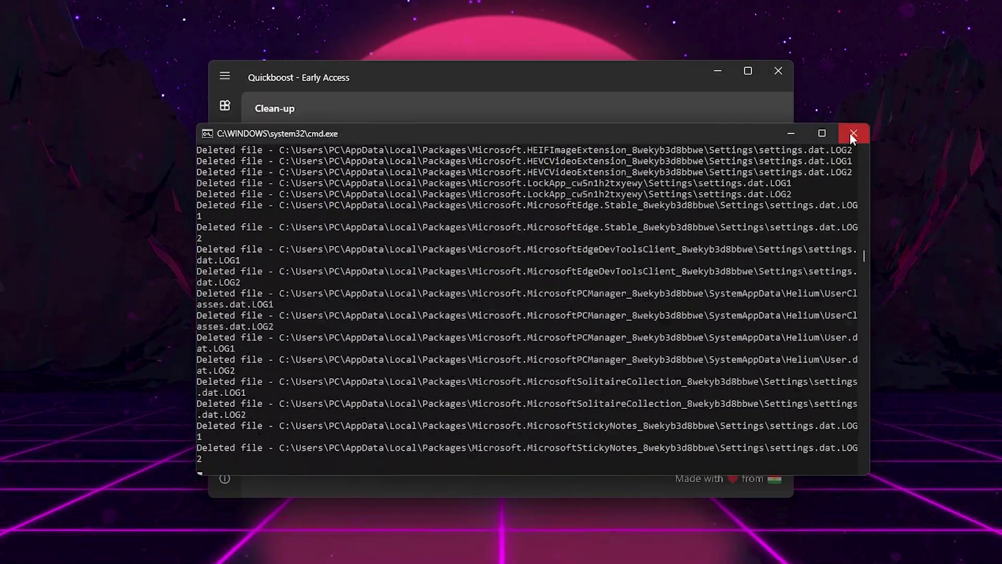
click(851, 133)
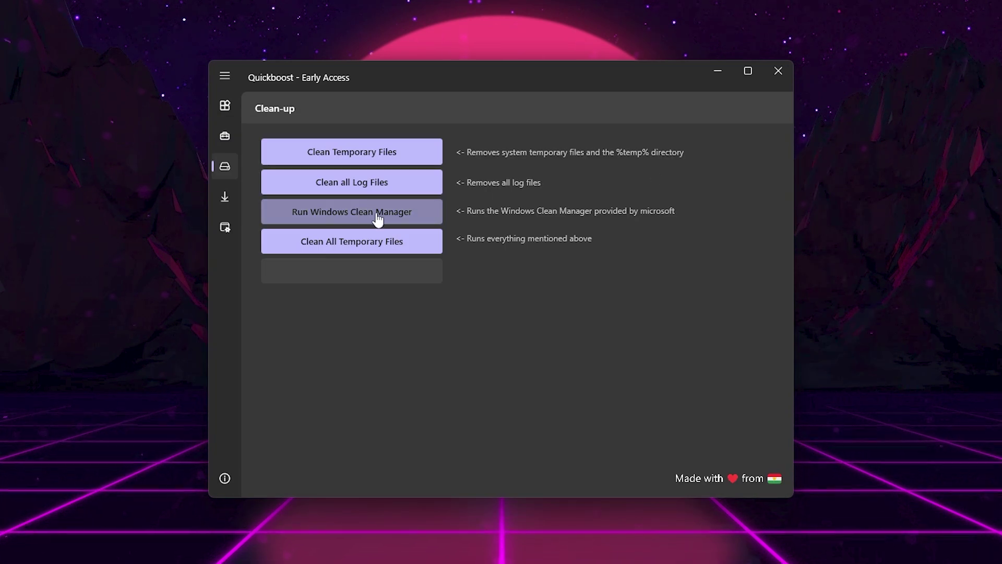
click(378, 219)
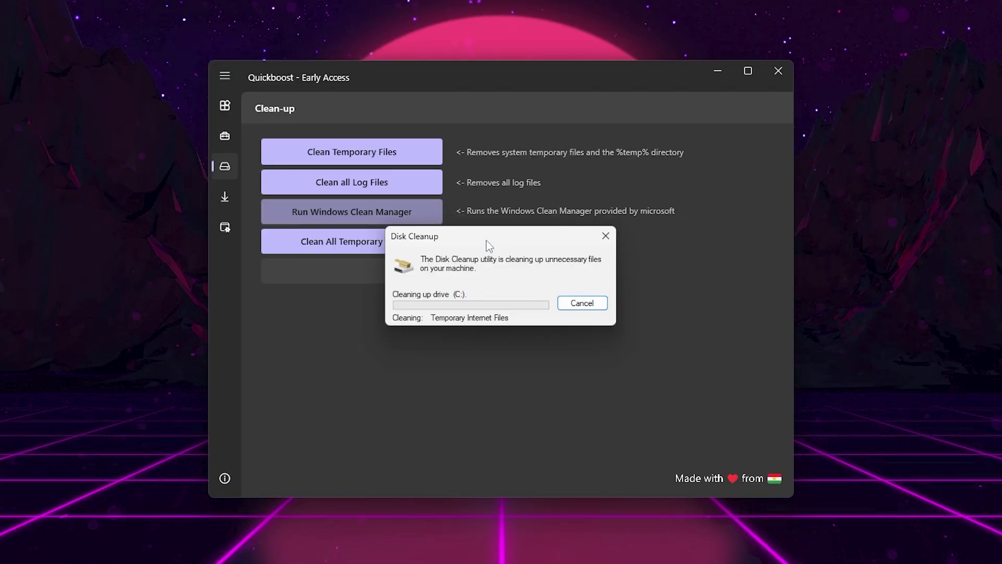
click(360, 245)
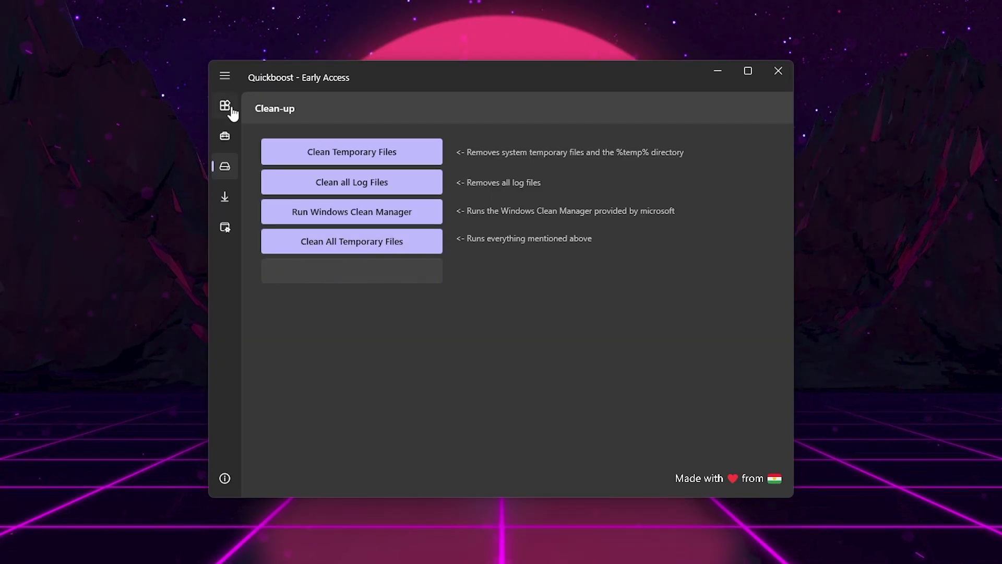
View the Windows tweaks page with the navigation pane collapsed
click(349, 241)
click(235, 85)
click(283, 239)
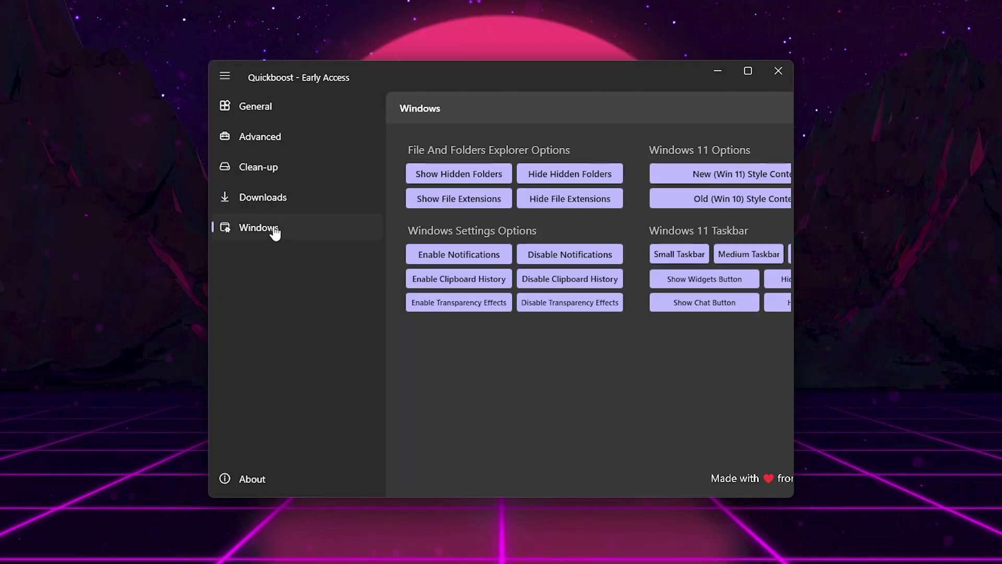
click(225, 76)
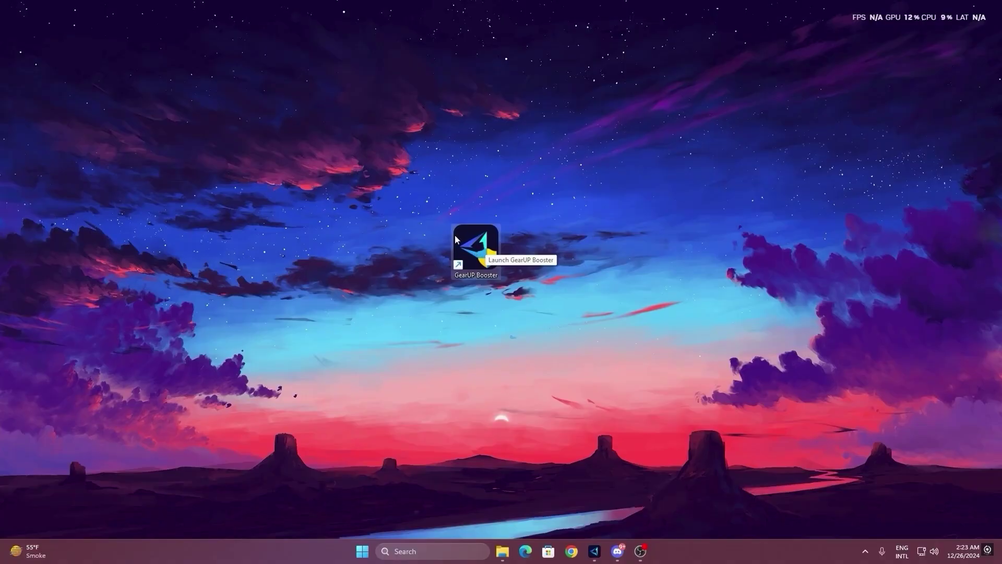
Launch GearUP Booster, browse Games, and boost Fortnite on Middle East with auto node
double_click(455, 238)
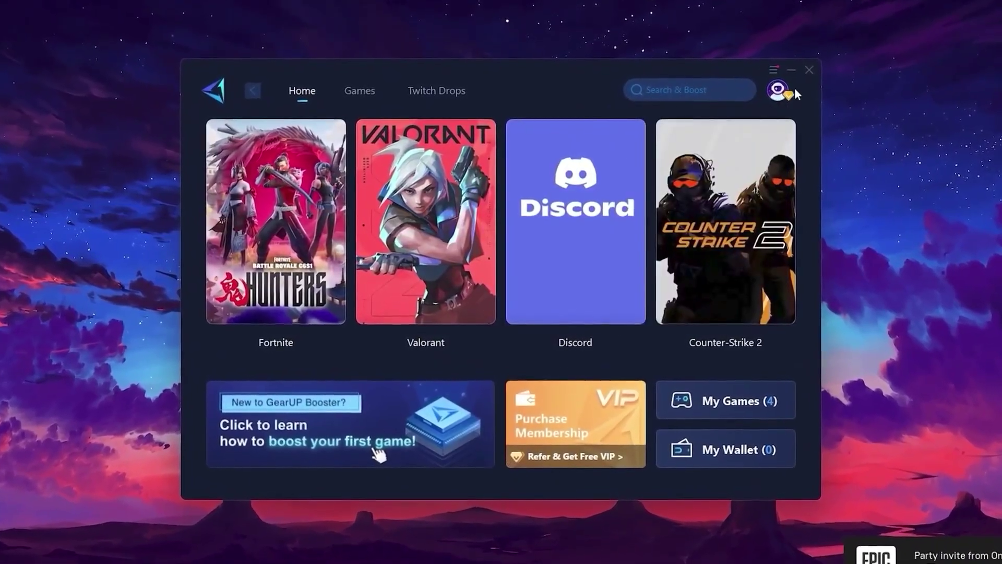
mouse_move(781, 92)
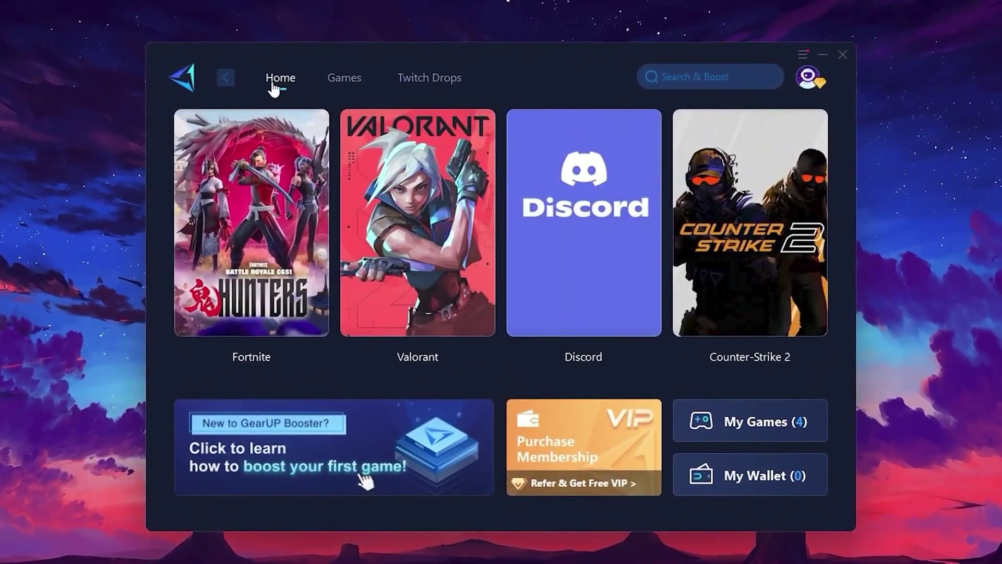
mouse_move(762, 202)
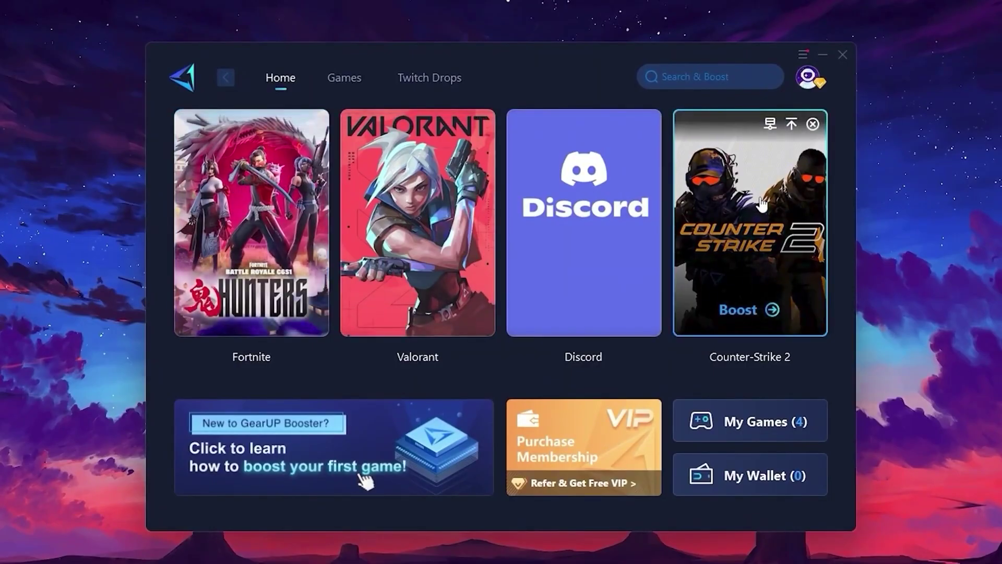
click(342, 81)
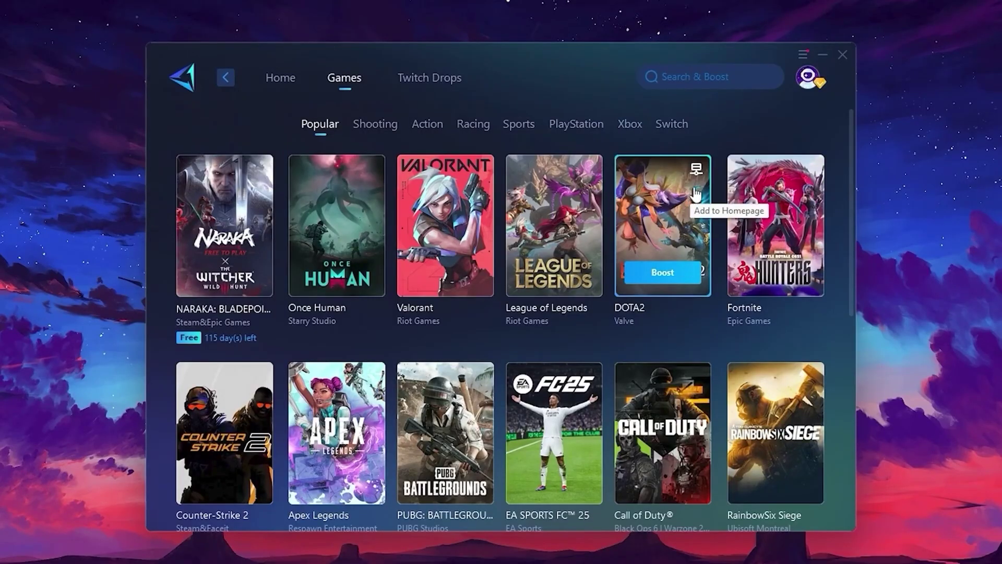
click(282, 82)
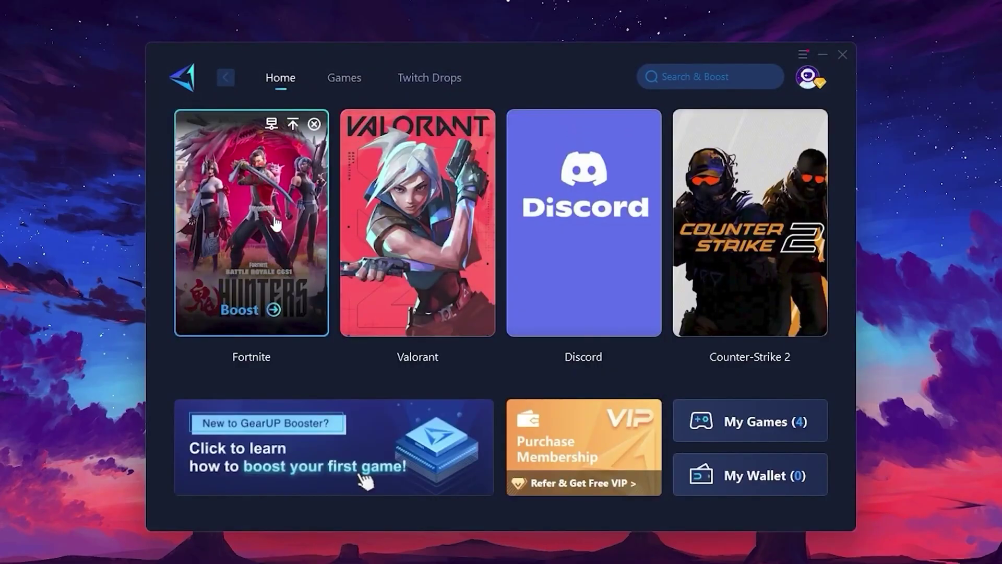
click(241, 310)
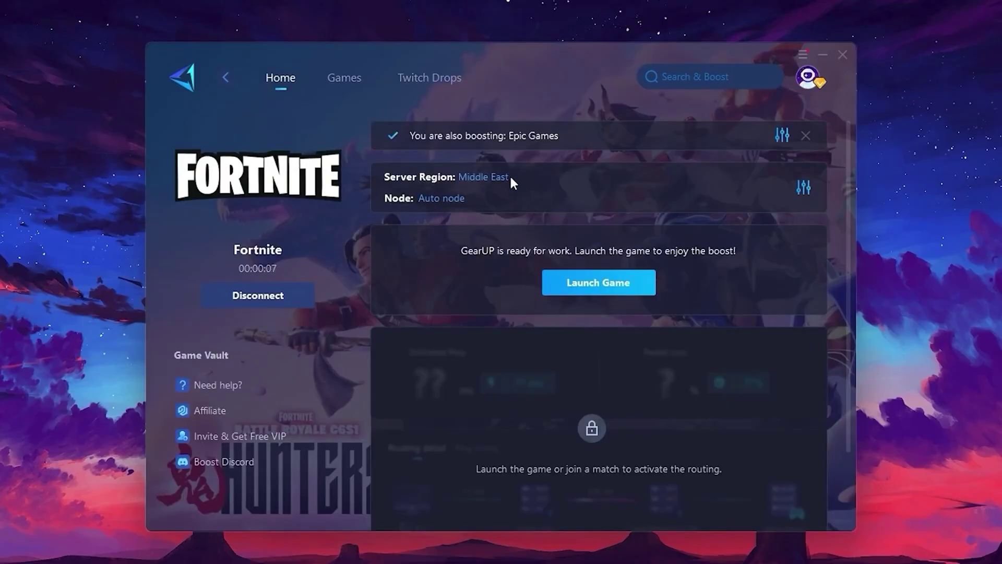
click(487, 177)
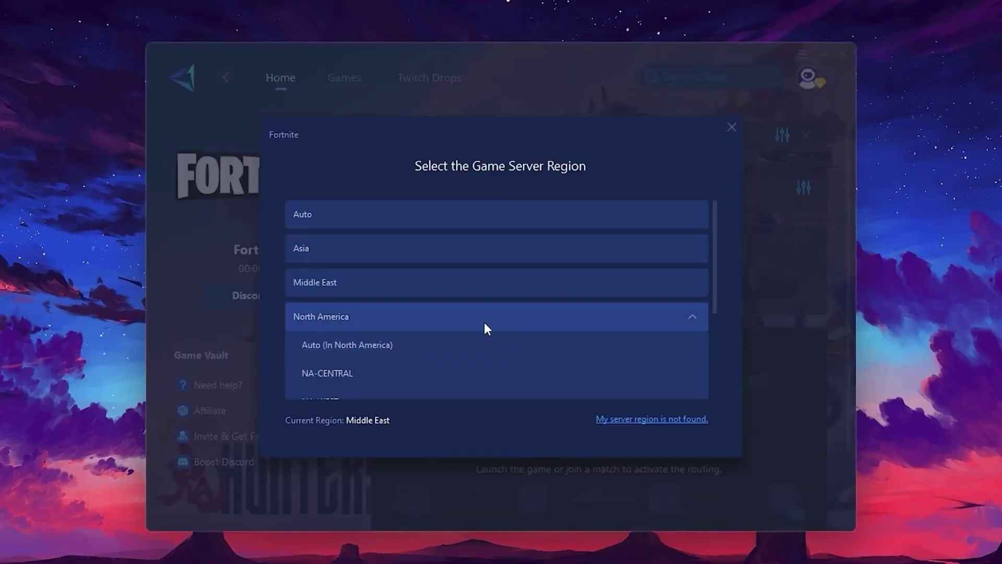
scroll(464, 318, down, 1)
scroll(395, 279, up, 1)
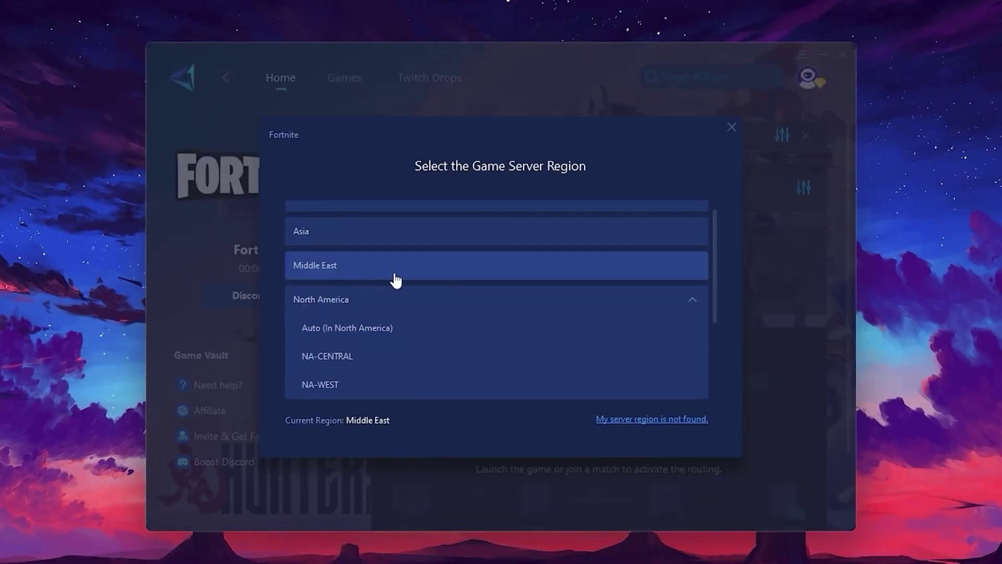
click(731, 127)
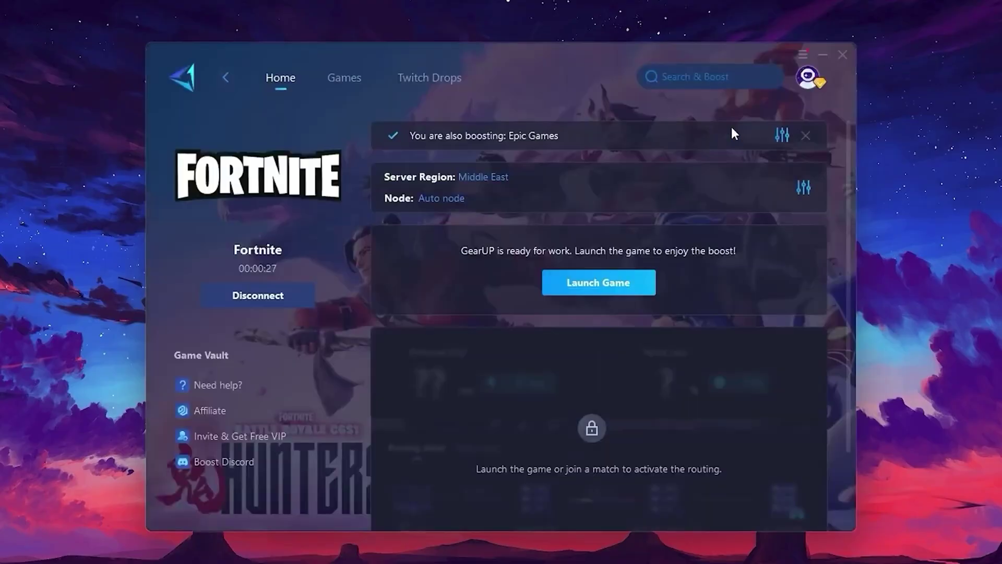
click(434, 199)
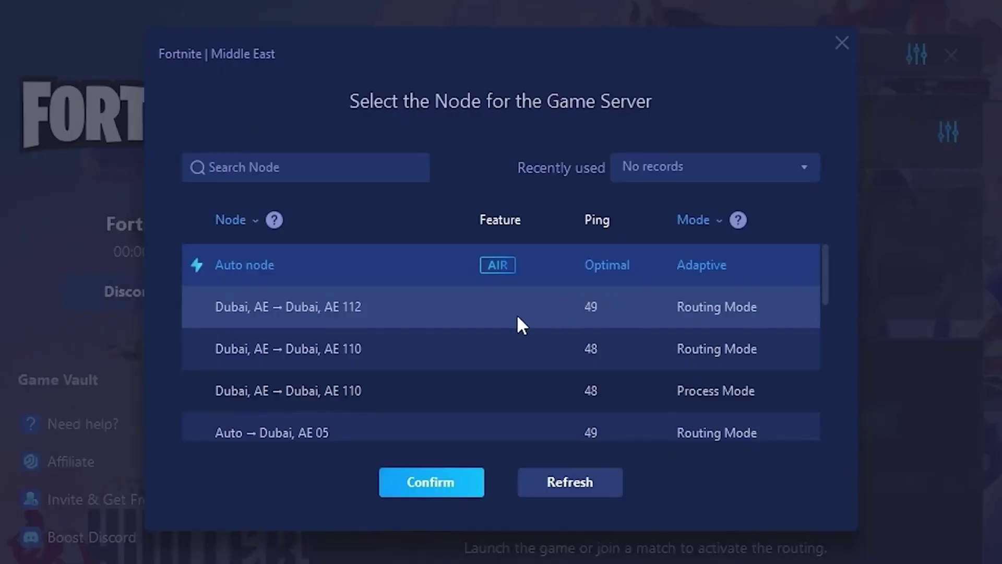
scroll(517, 314, down, 3)
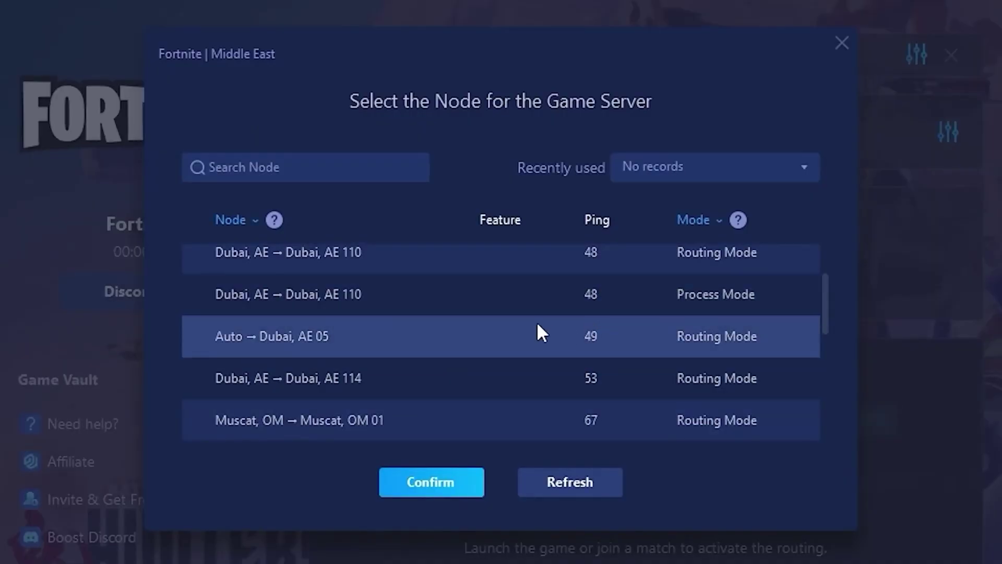
scroll(659, 350, up, 3)
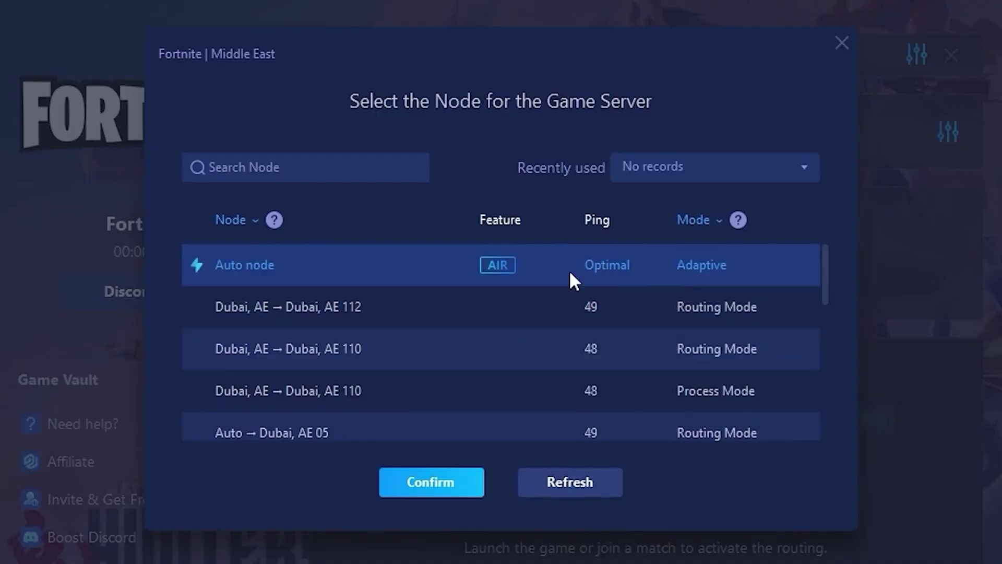
Close the node picker, keeping Auto node for Fortnite's Middle East boost
click(842, 43)
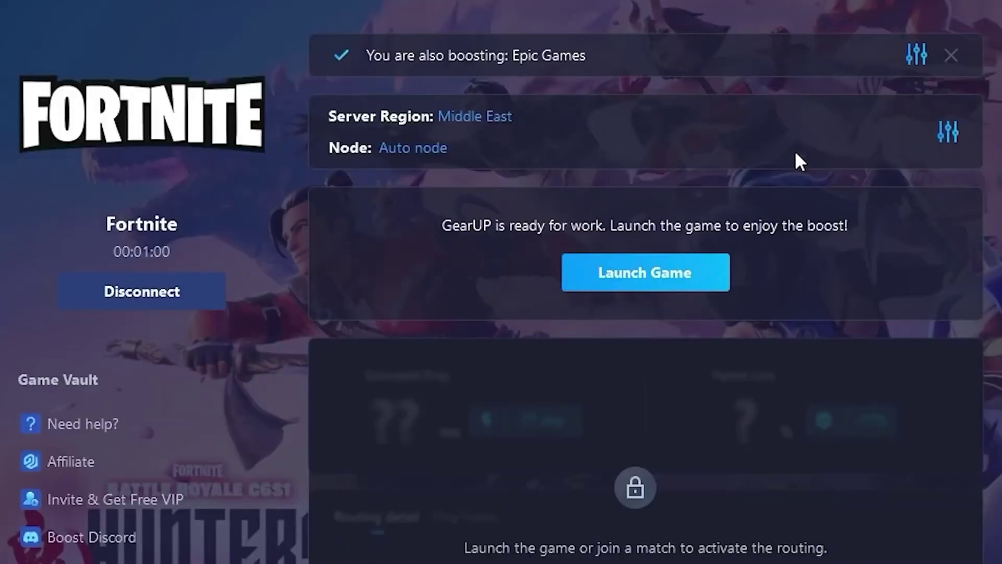